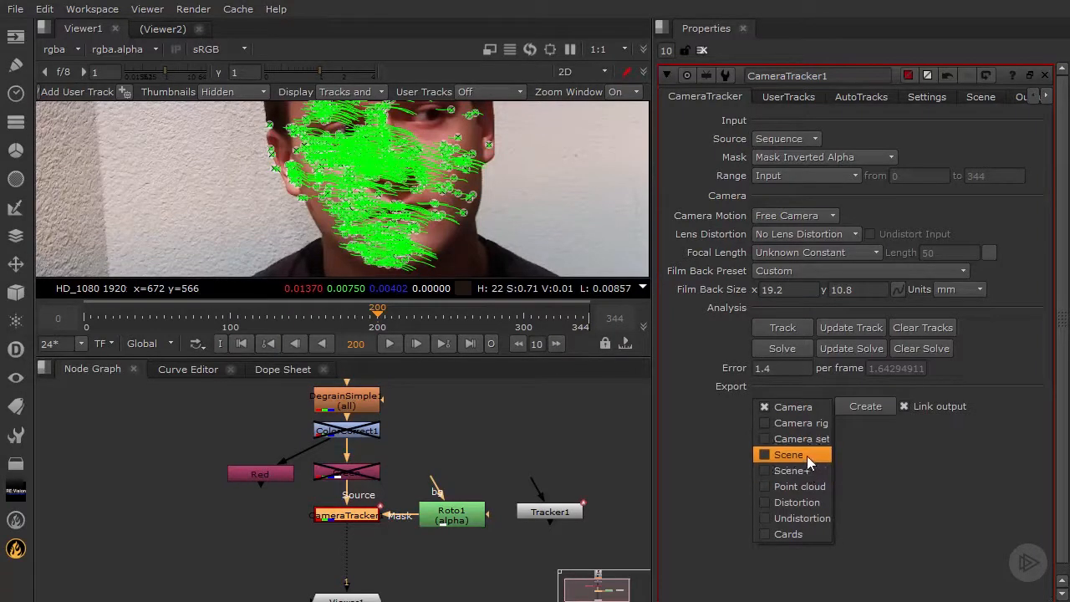
Export the camera solve as a Scene with Link output off, and spread out the new nodes around Viewer1 below CameraTracker1
click(806, 456)
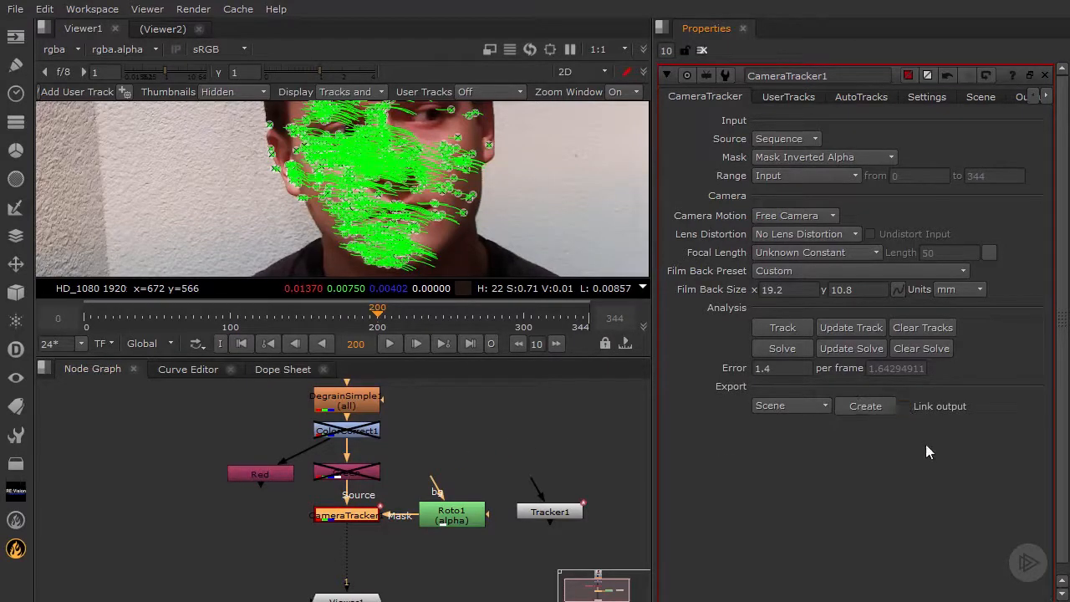
click(865, 406)
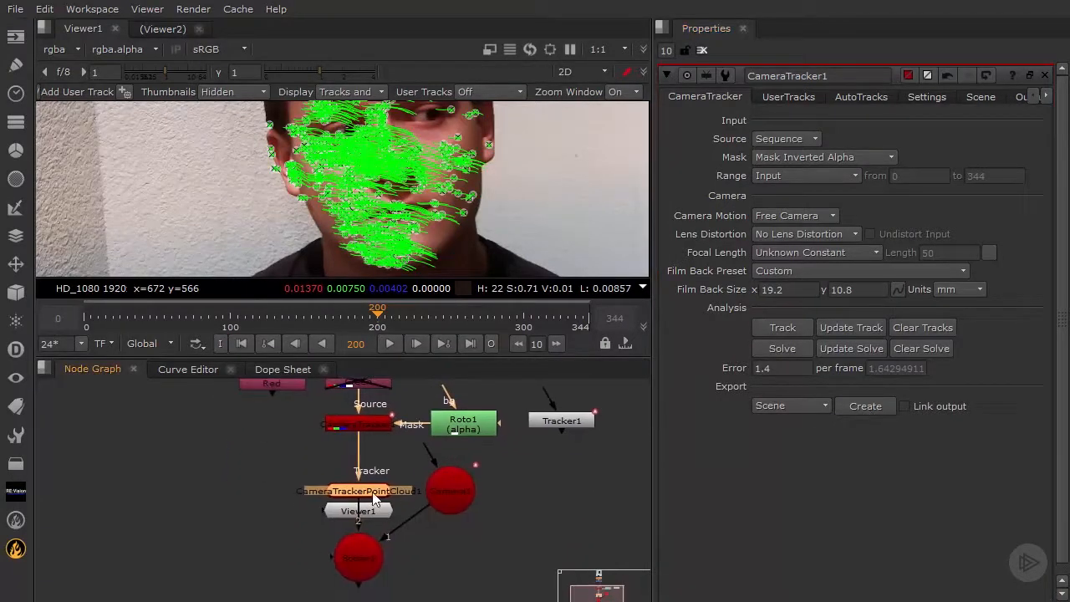
drag(376, 493, 284, 484)
drag(466, 492, 468, 506)
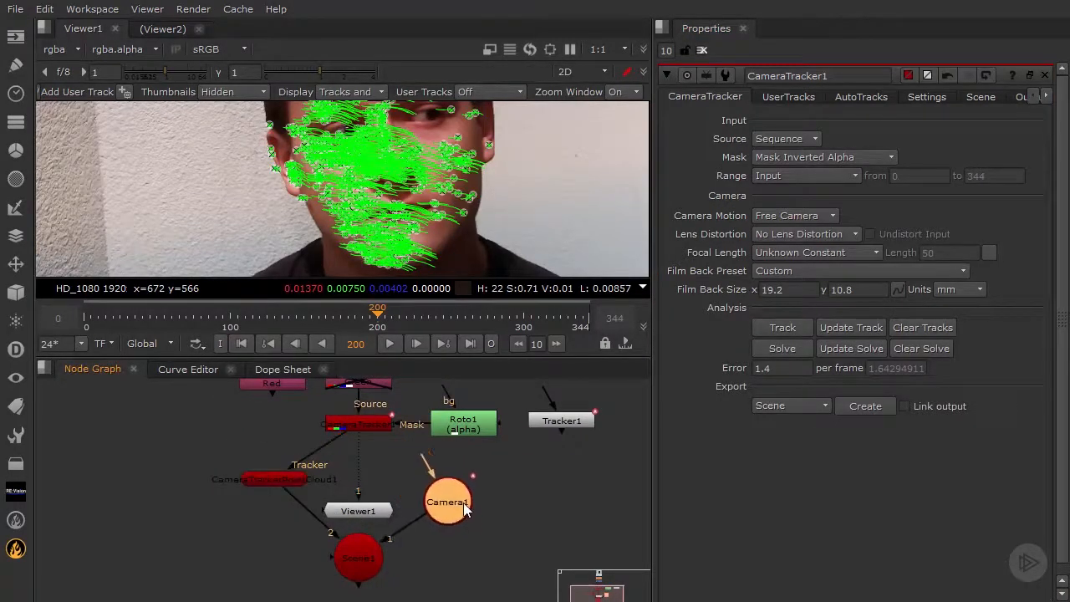
click(366, 512)
drag(366, 512, 383, 489)
middle_drag(383, 489, 385, 519)
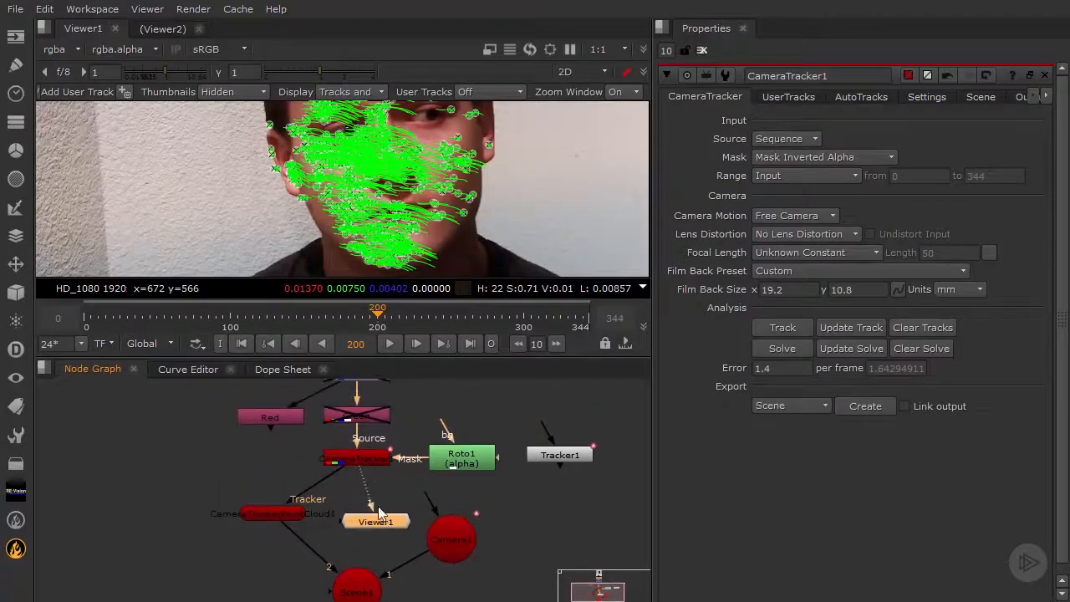
click(372, 466)
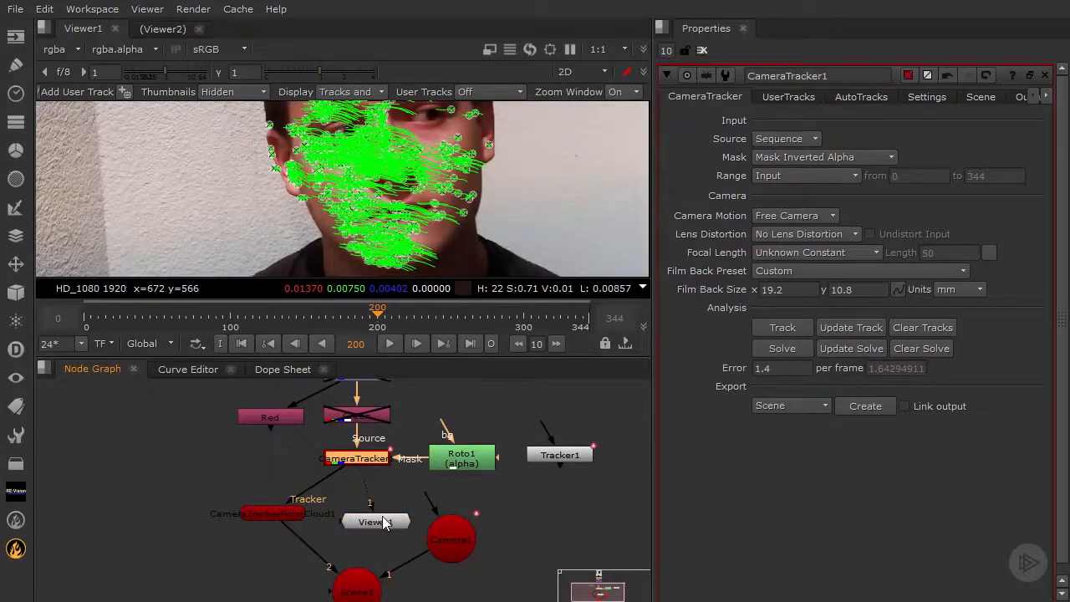
drag(385, 520, 367, 519)
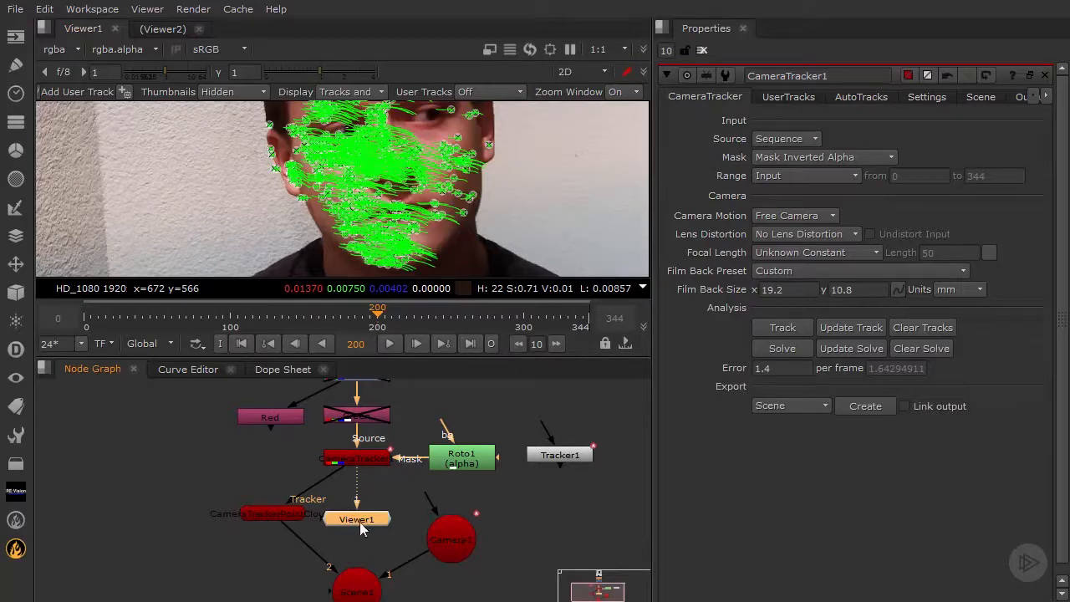
middle_drag(391, 541, 387, 529)
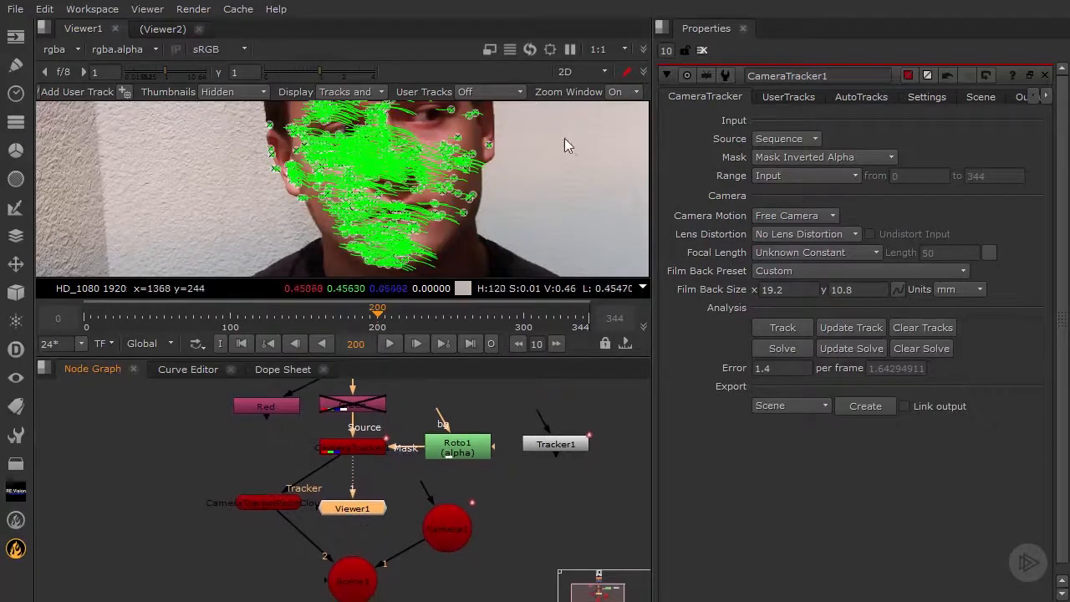
Inspect Scene1 in the 3D view, examining the point cloud and camera from several angles and at different frames
click(600, 64)
click(596, 100)
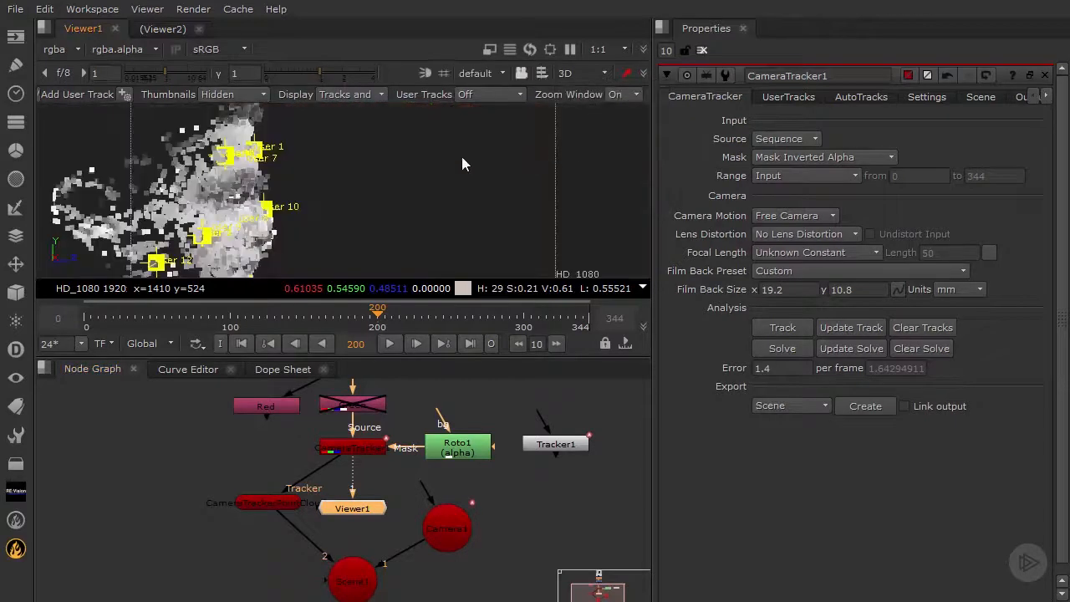
scroll(389, 173, down, 8)
click(357, 581)
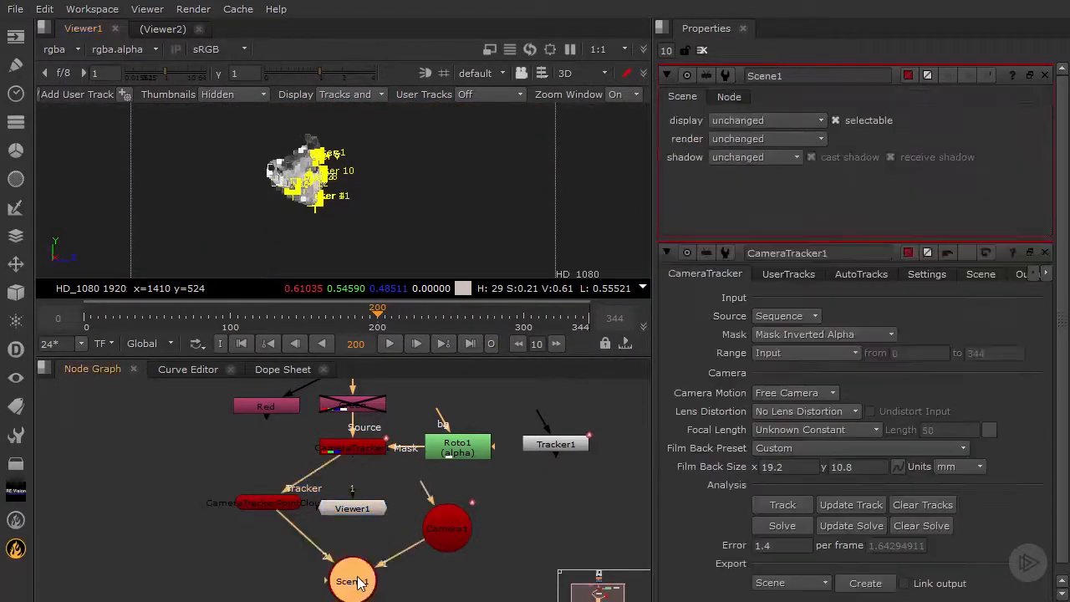
ctrl+drag(500, 191, 355, 205)
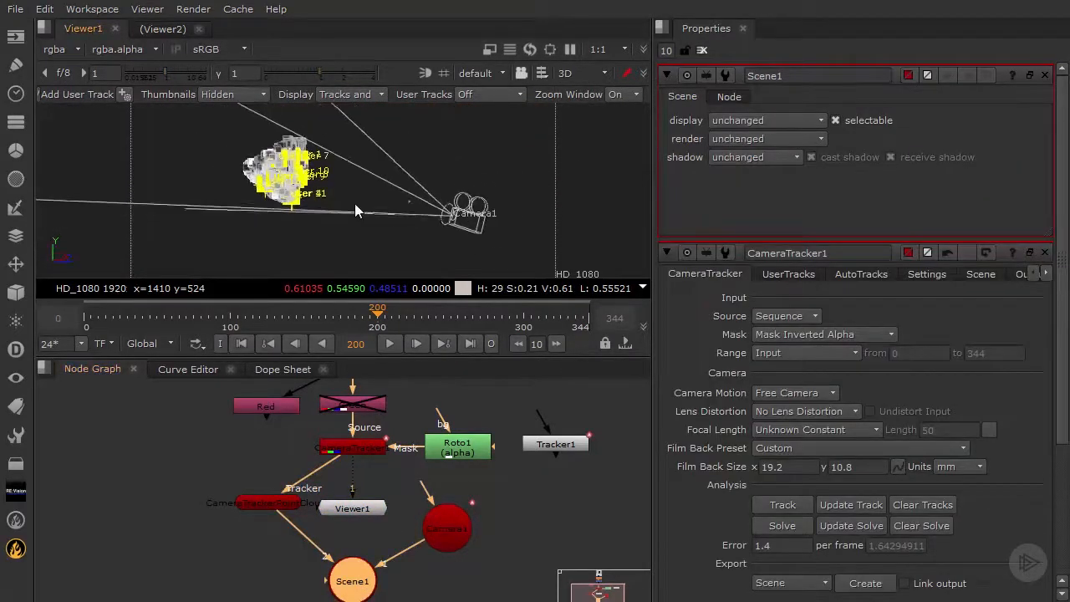
ctrl+drag(509, 213, 426, 316)
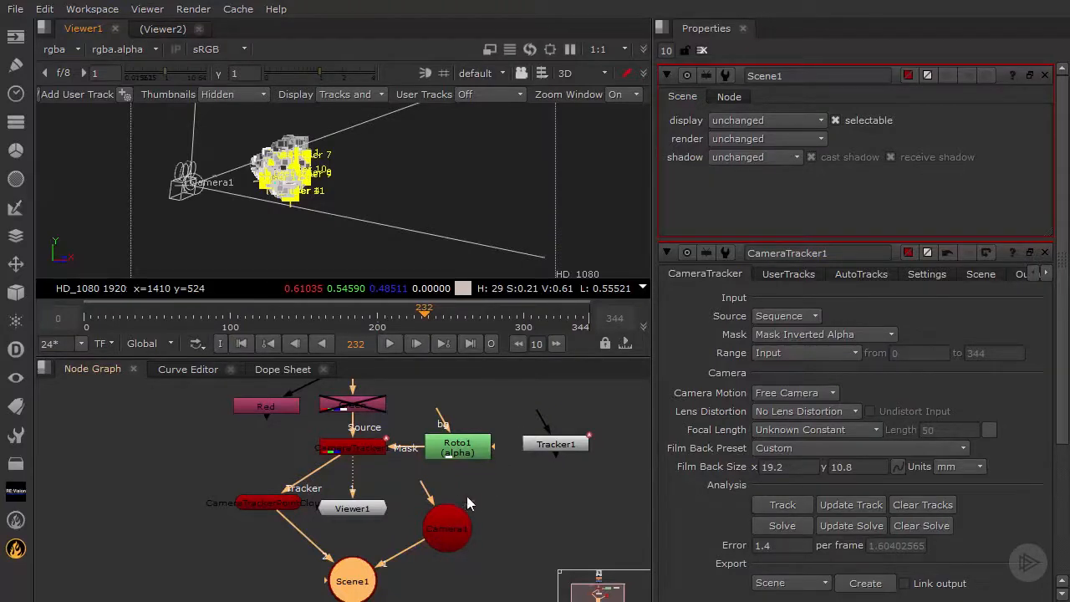
Enlarge the Node Graph area and close all open node properties
drag(543, 358, 580, 281)
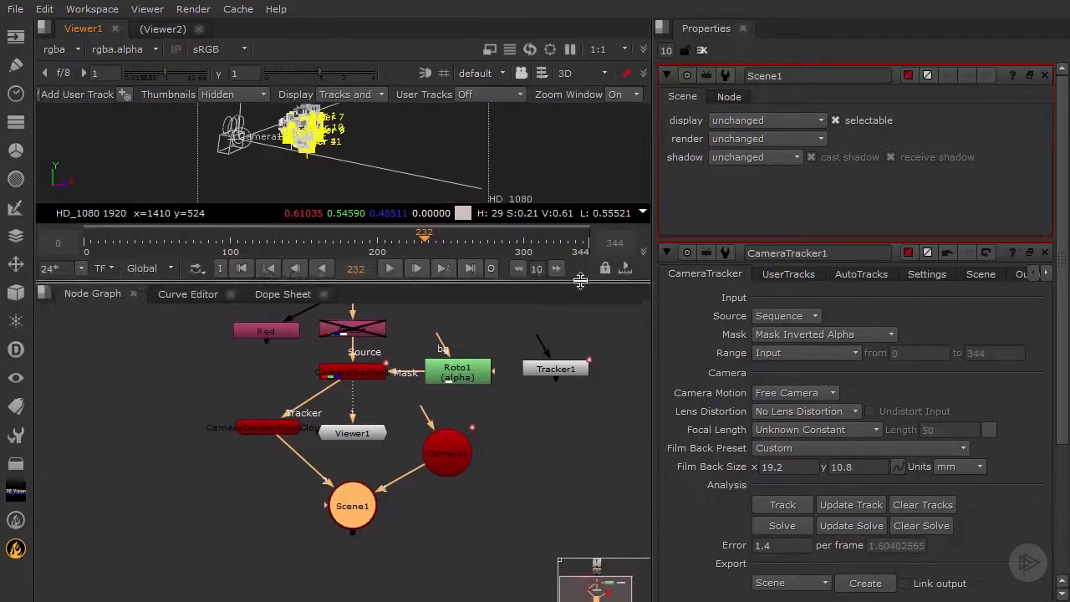
drag(654, 291, 696, 291)
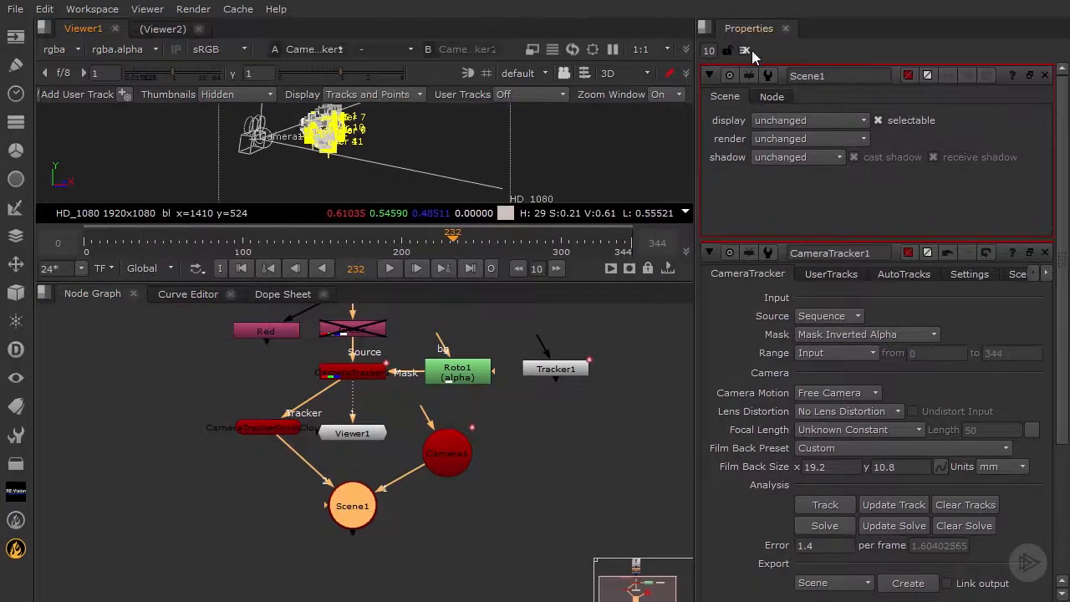
click(748, 51)
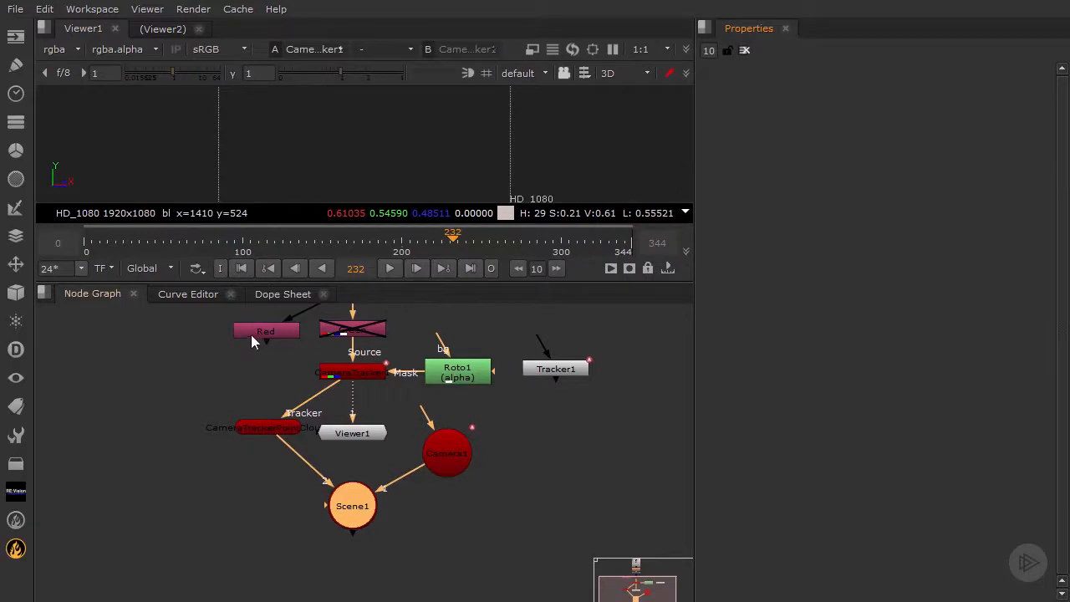
Add a ScanlineRender node to the node graph
click(187, 385)
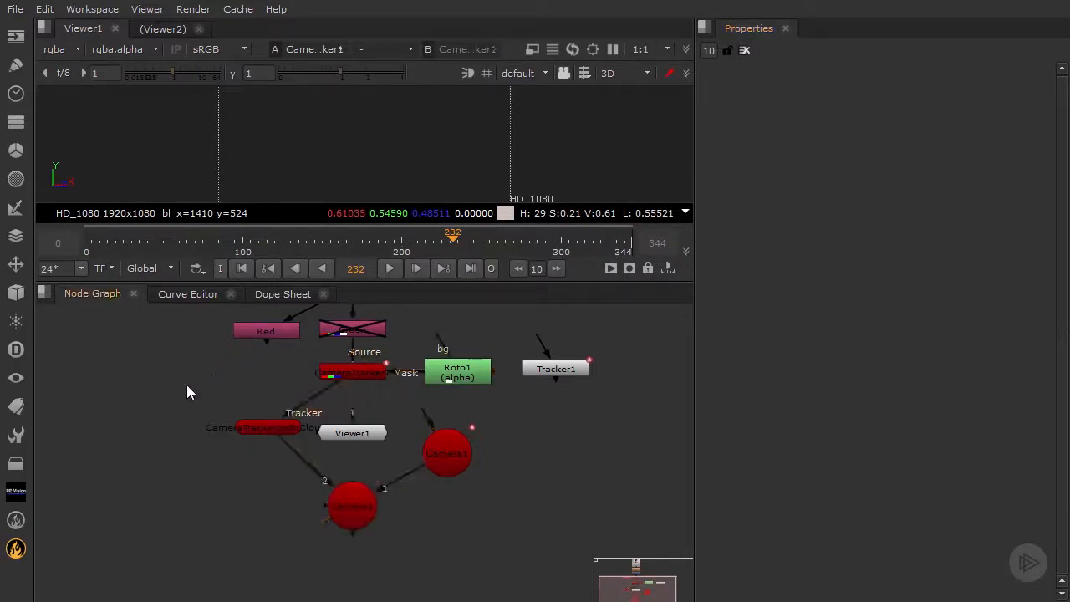
key(Tab)
text(scan)
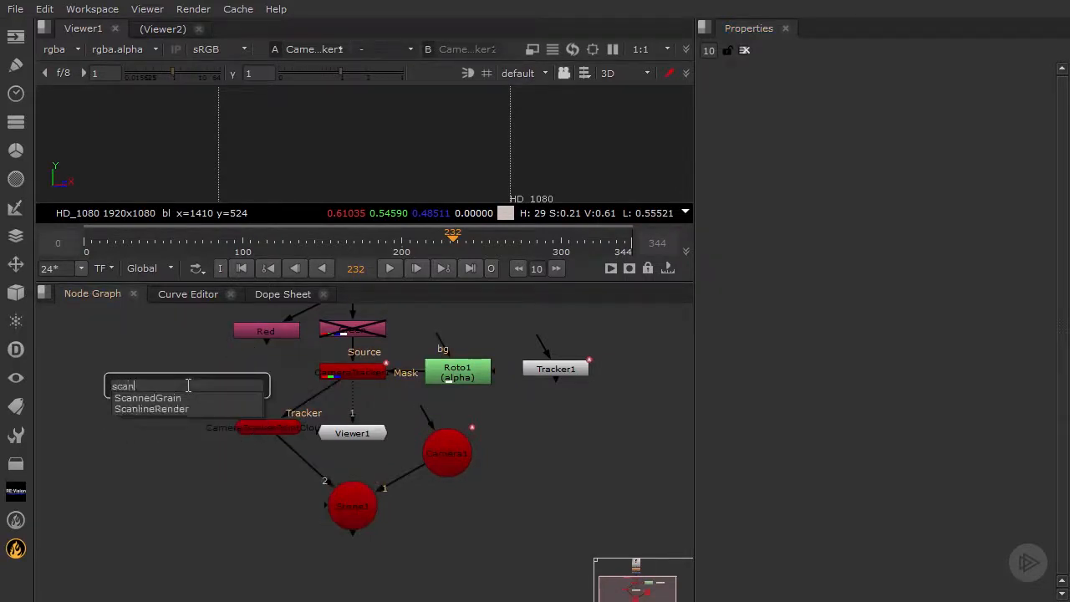
click(150, 409)
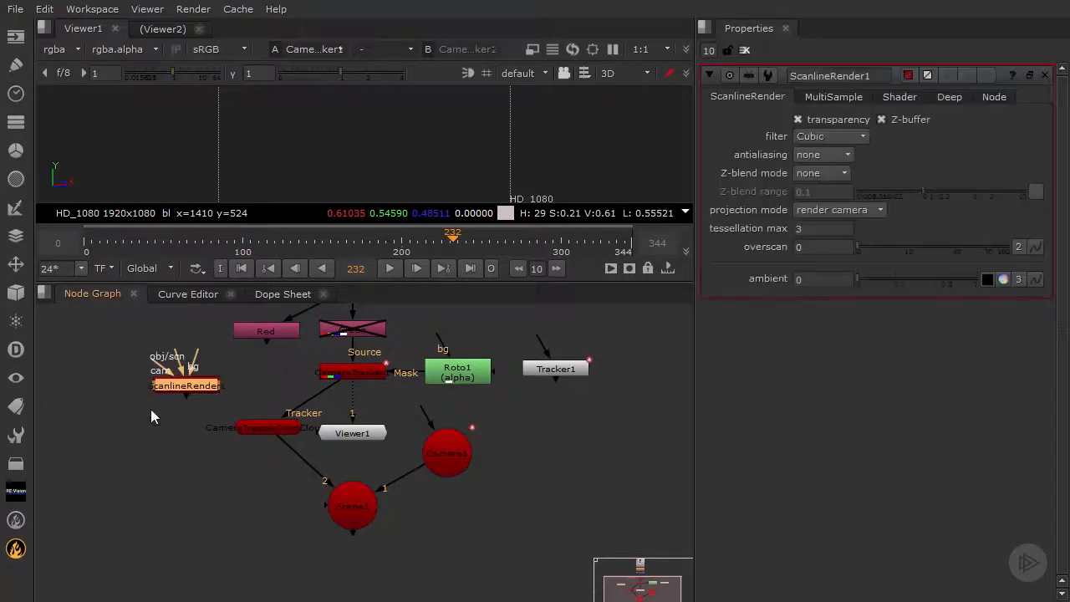
Connect ScanlineRender1's cam input to Camera1 and its obj/scn input to Scene1, placing the node beside Scene1
drag(185, 381, 448, 449)
drag(583, 473, 552, 441)
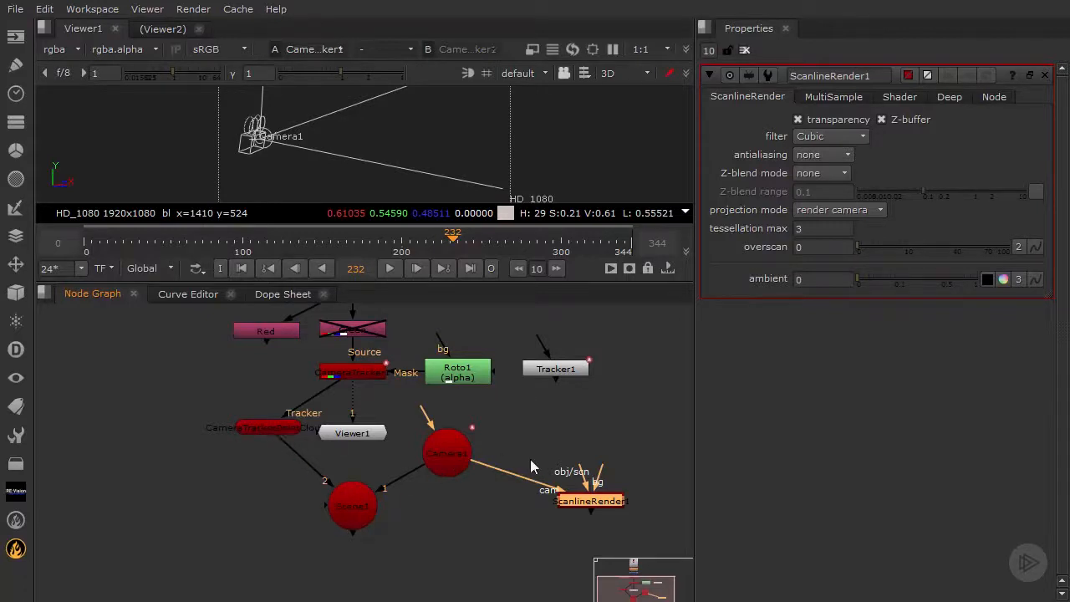
drag(578, 473, 367, 504)
drag(592, 502, 535, 508)
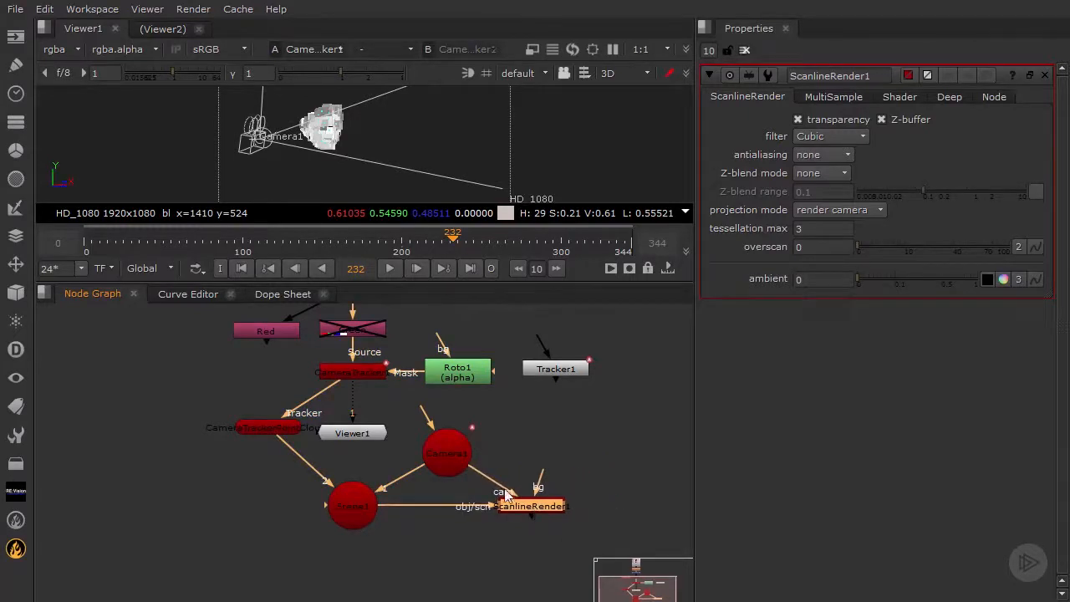
Disconnect Roto1 from CameraTracker1's Mask input and move Roto1 and Tracker1 aside, clear of the main node tree
middle_drag(506, 389, 472, 454)
scroll(461, 405, down, 2)
drag(474, 450, 575, 448)
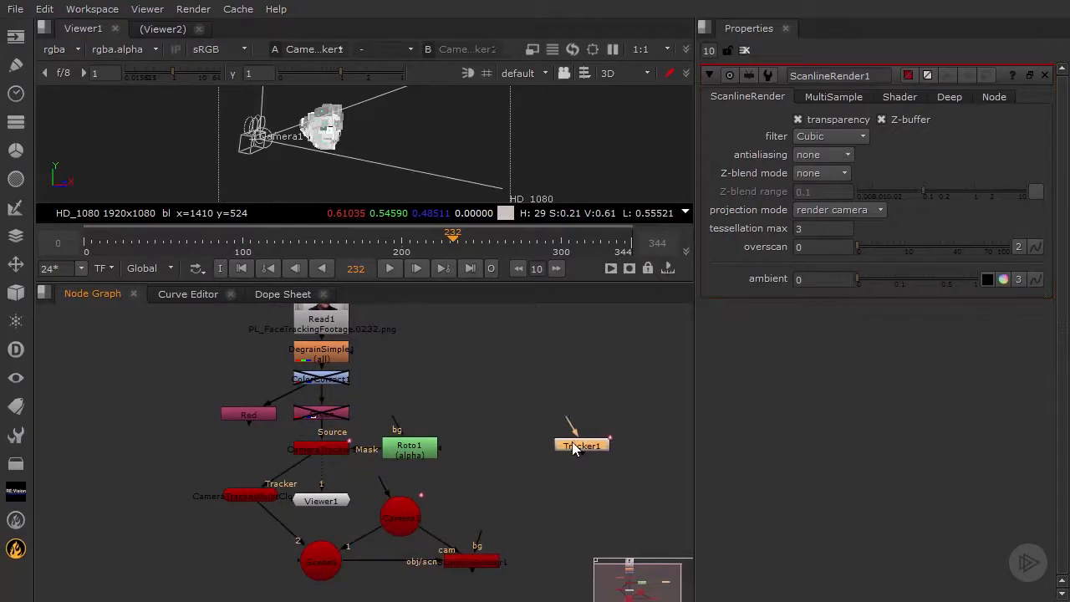
middle_drag(487, 429, 475, 442)
drag(415, 462, 474, 428)
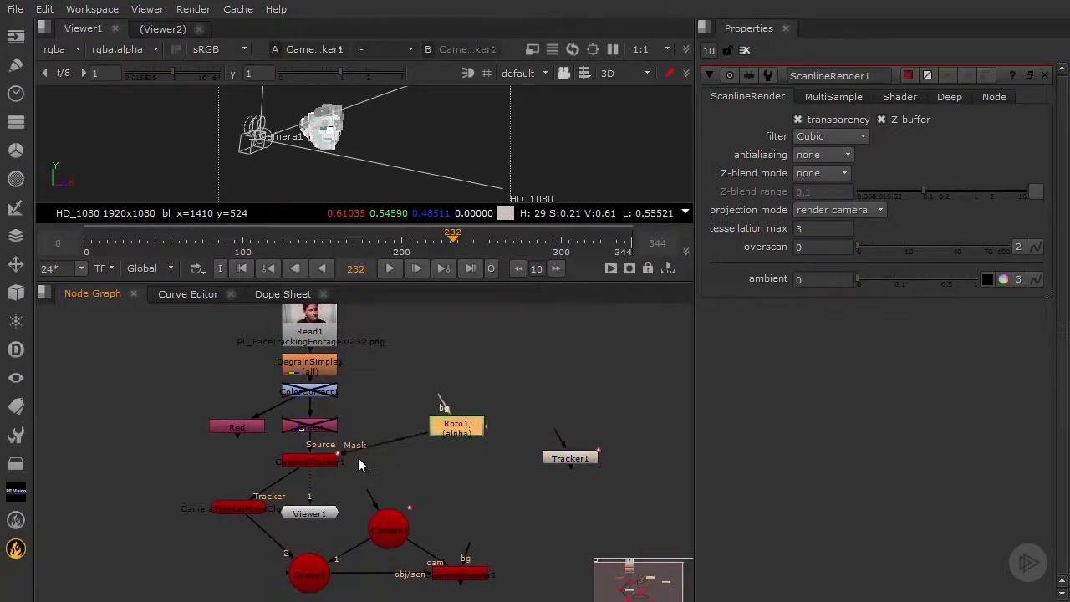
drag(345, 452, 405, 436)
drag(473, 428, 588, 405)
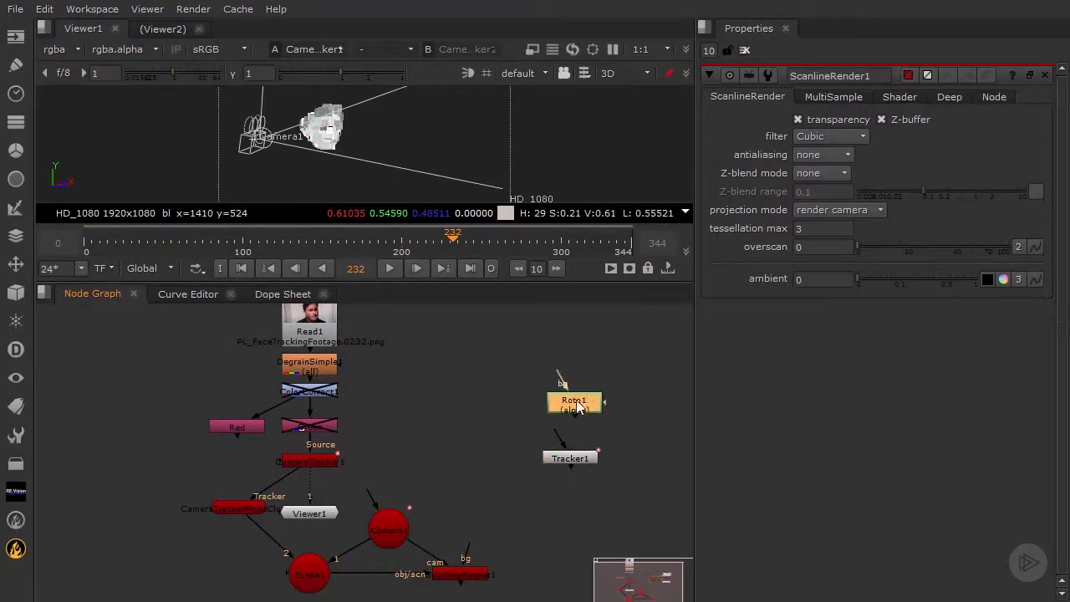
Connect ScanlineRender1's bg input to the Read1 footage and route the connection around the other nodes with a dot
drag(467, 555, 330, 361)
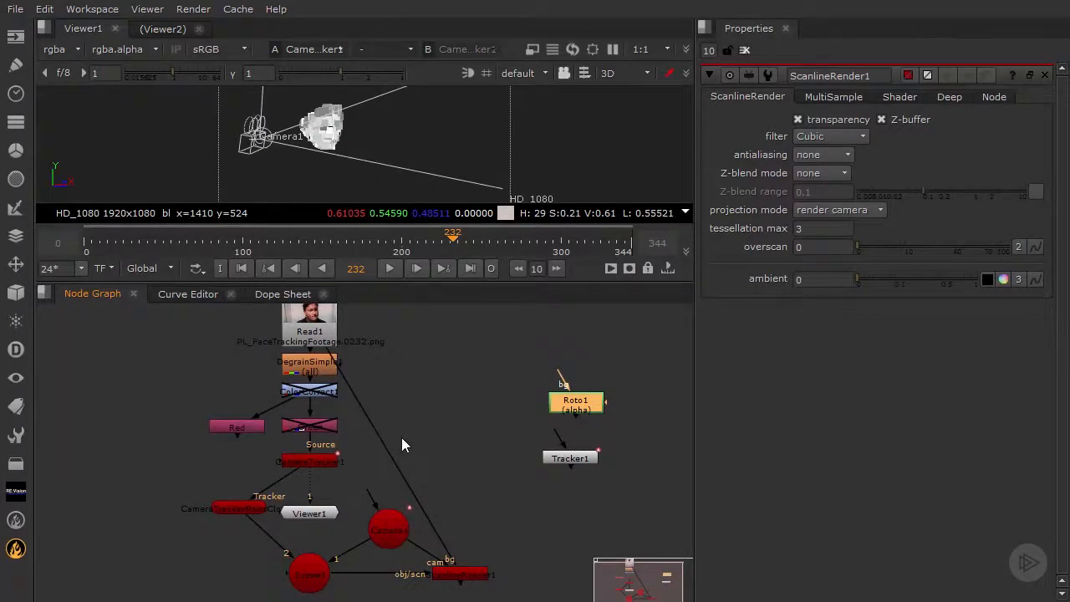
ctrl+drag(395, 462, 464, 329)
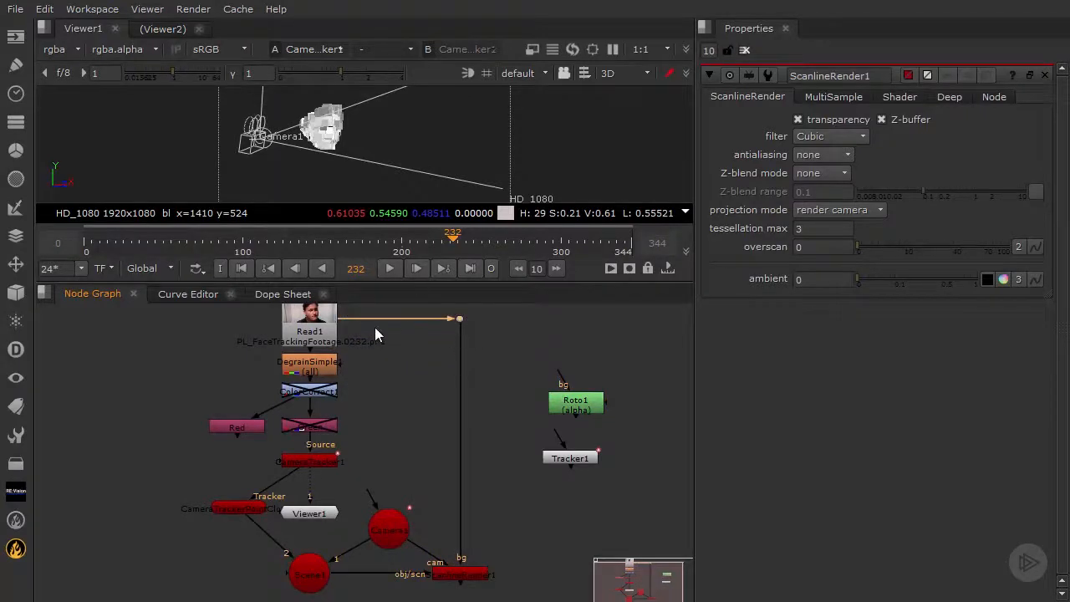
Send ScanlineRender1's output to Viewer1 and switch the viewer to 2D
middle_drag(445, 482, 471, 434)
scroll(468, 443, up, 3)
click(416, 413)
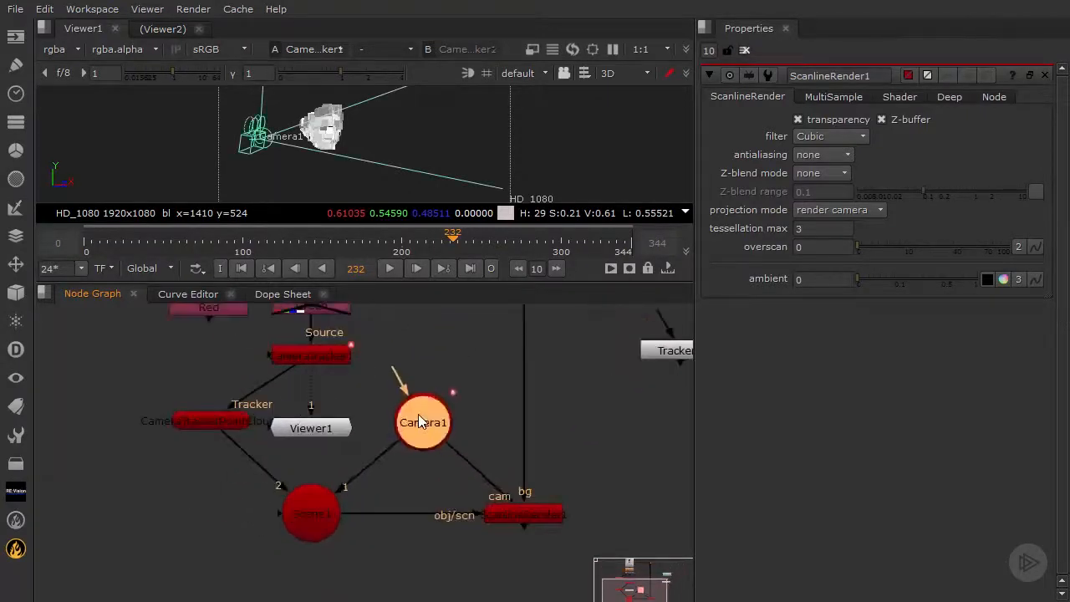
scroll(459, 456, down, 2)
click(508, 501)
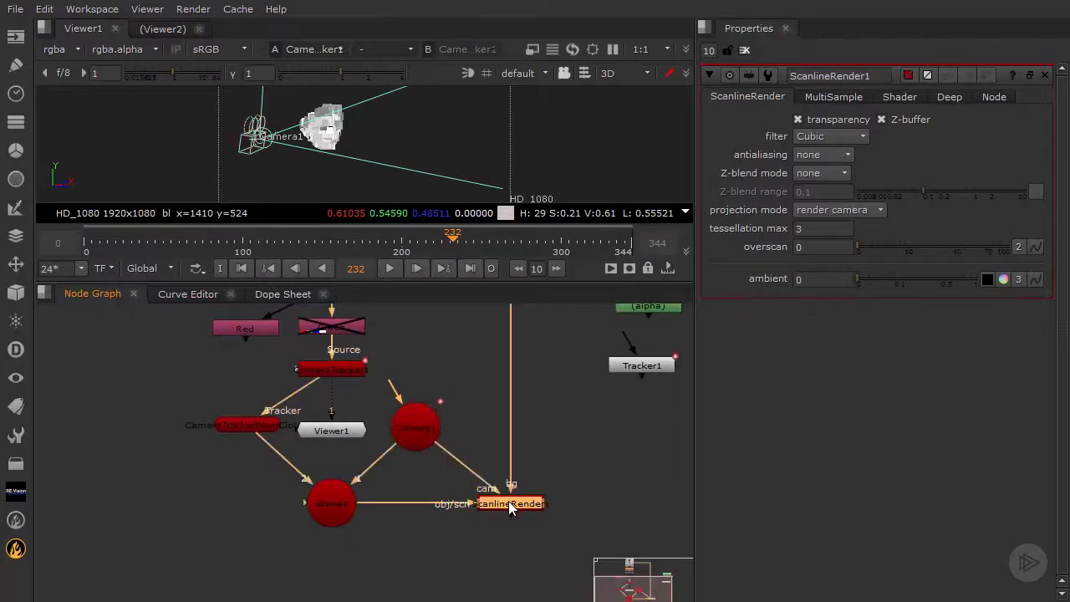
key(1)
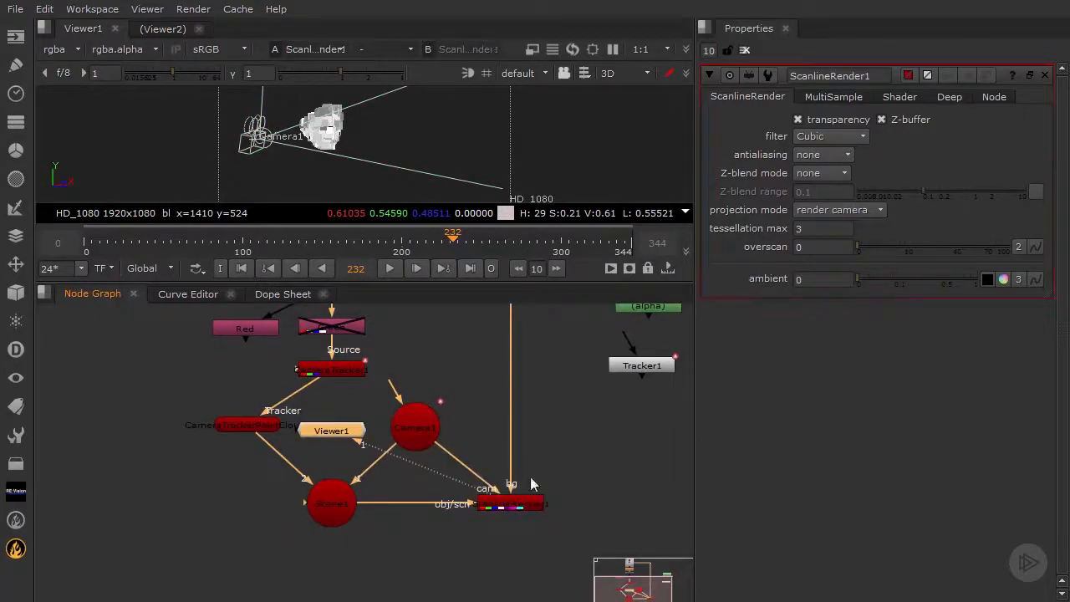
click(629, 73)
click(629, 87)
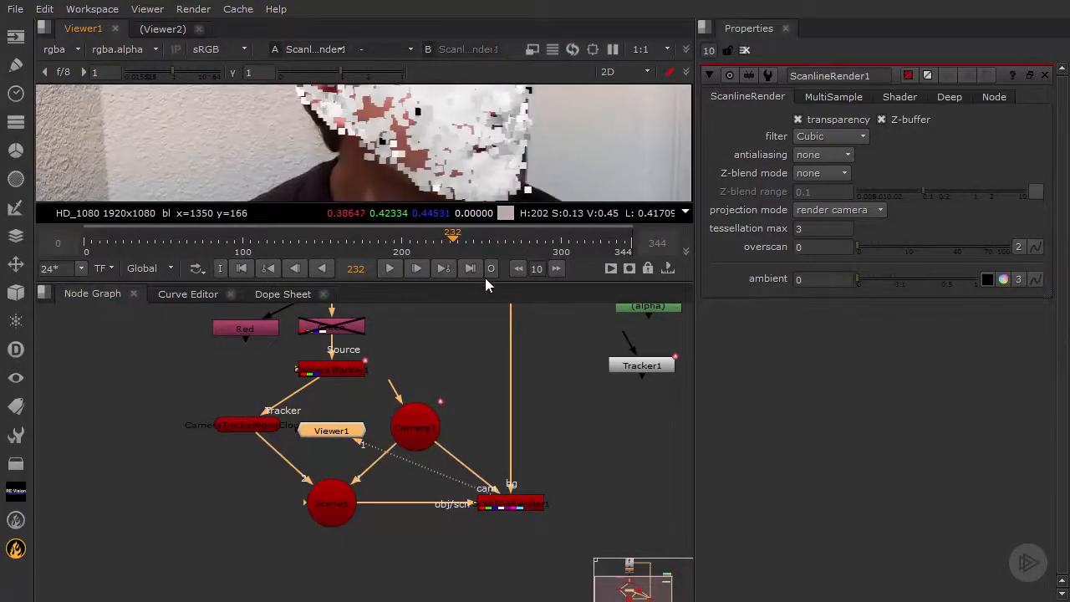
Scrub through the footage in an enlarged viewer to check how the rendered point cloud follows the face, then restore the node graph space
drag(486, 281, 483, 416)
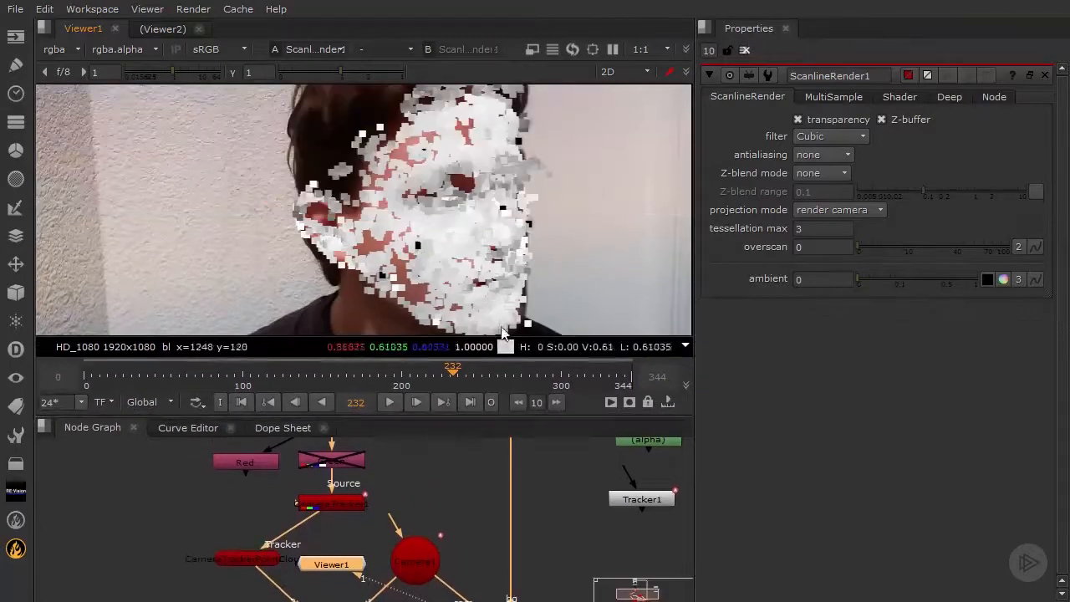
scroll(502, 294, down, 1)
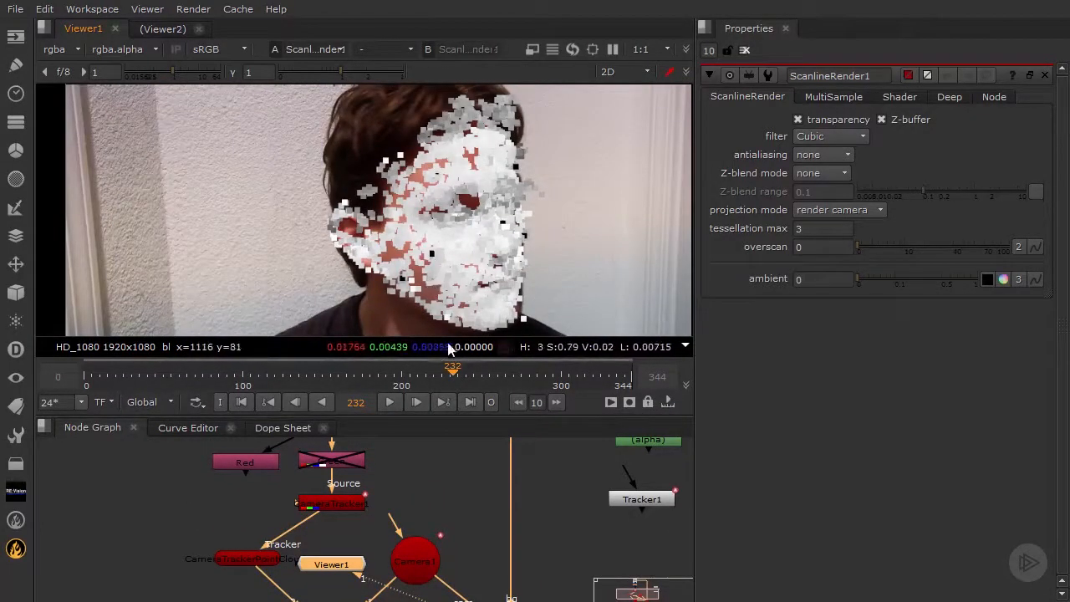
drag(448, 374, 397, 375)
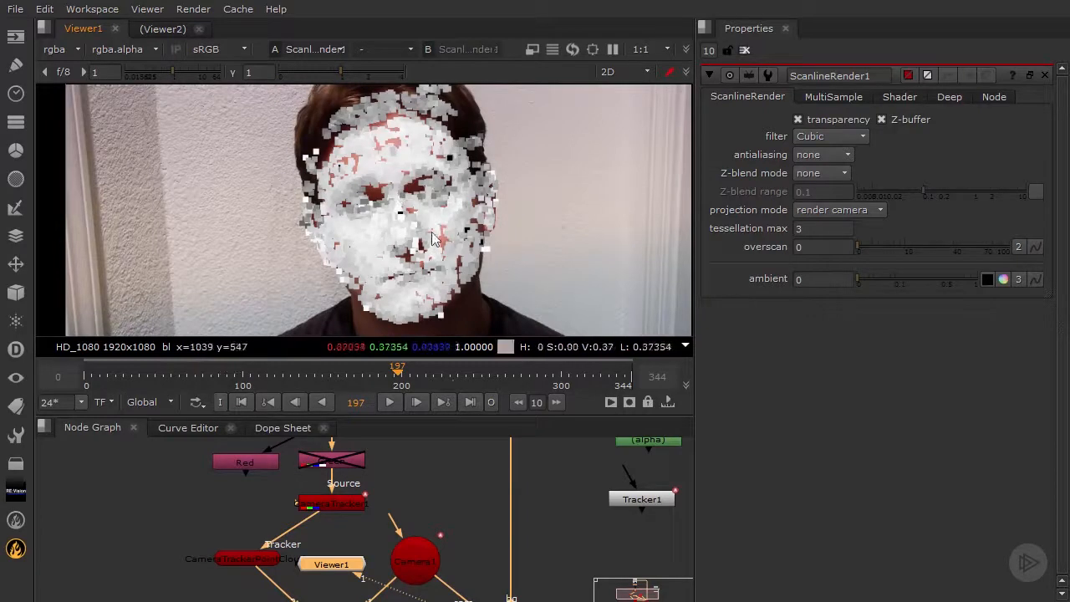
drag(337, 374, 407, 375)
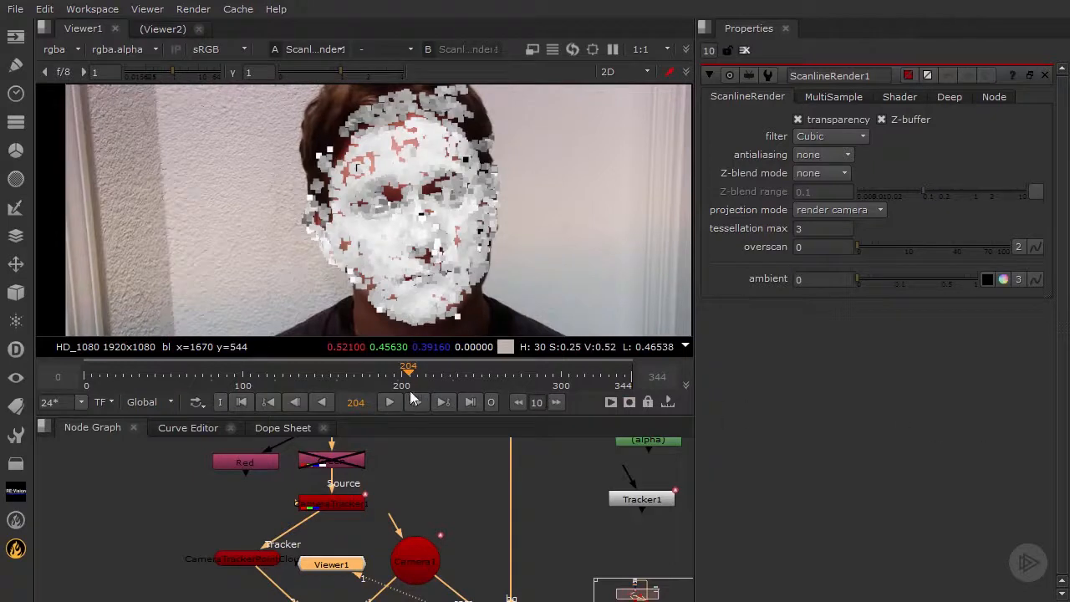
drag(409, 384, 508, 379)
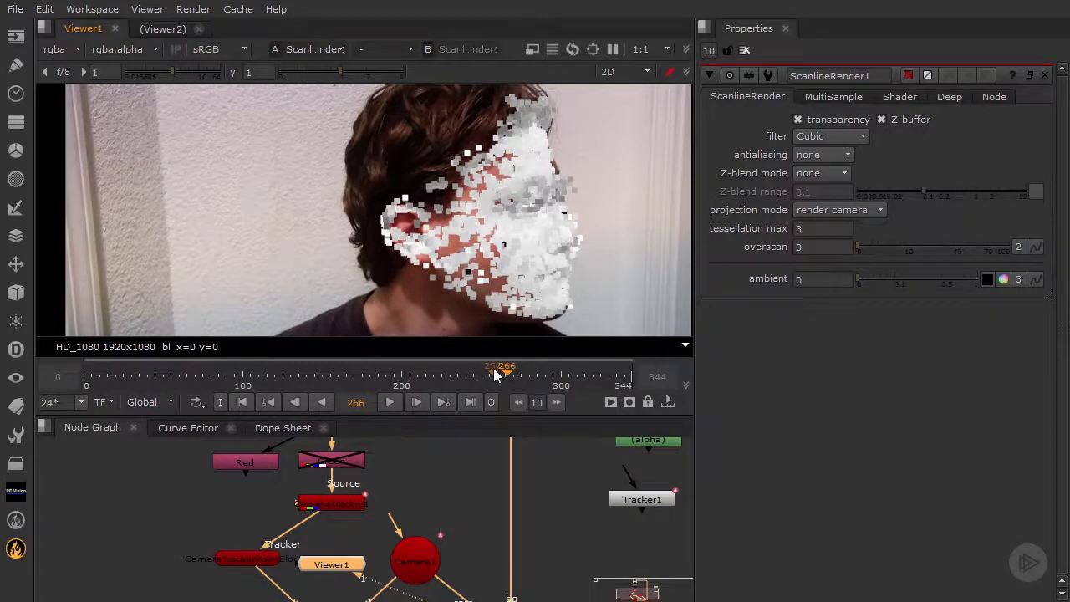
drag(367, 378, 308, 378)
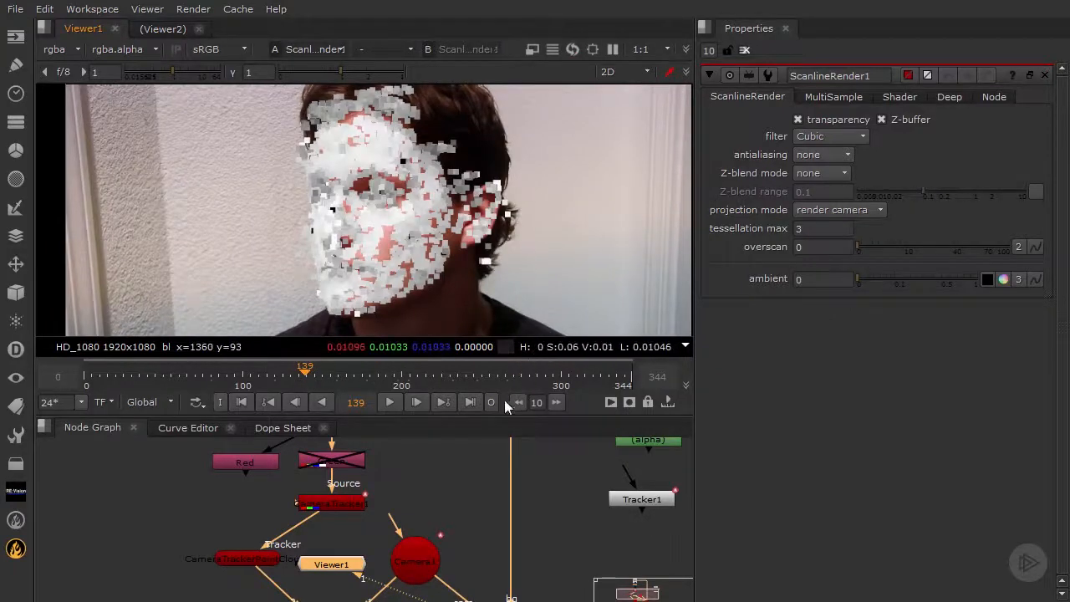
drag(491, 416, 492, 325)
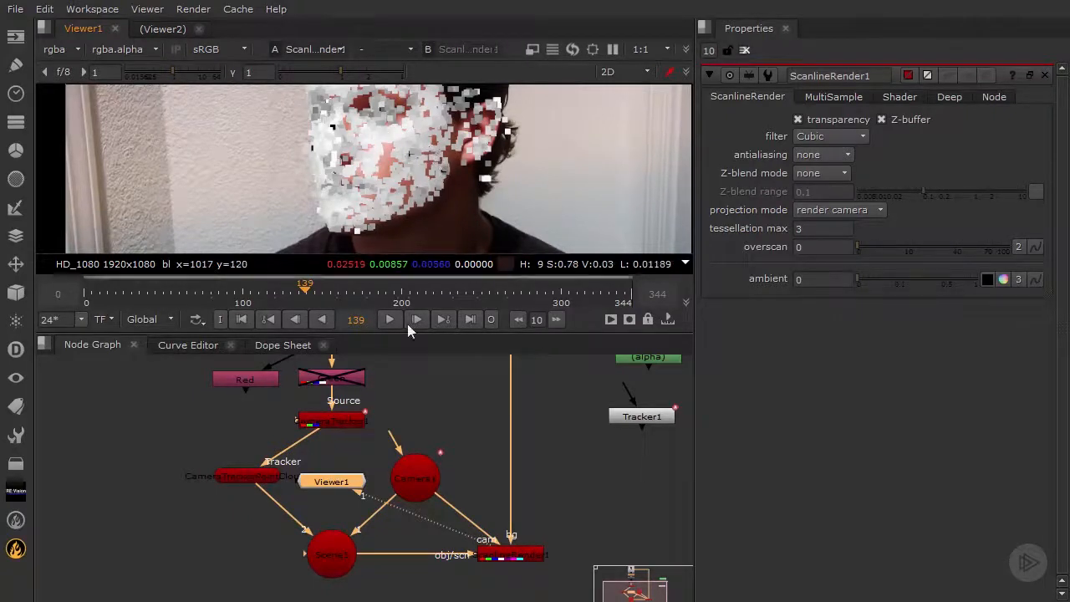
Move Viewer1 directly beneath ScanlineRender1 in the node graph and clear the node selection
middle_drag(449, 510, 460, 481)
drag(345, 453, 521, 571)
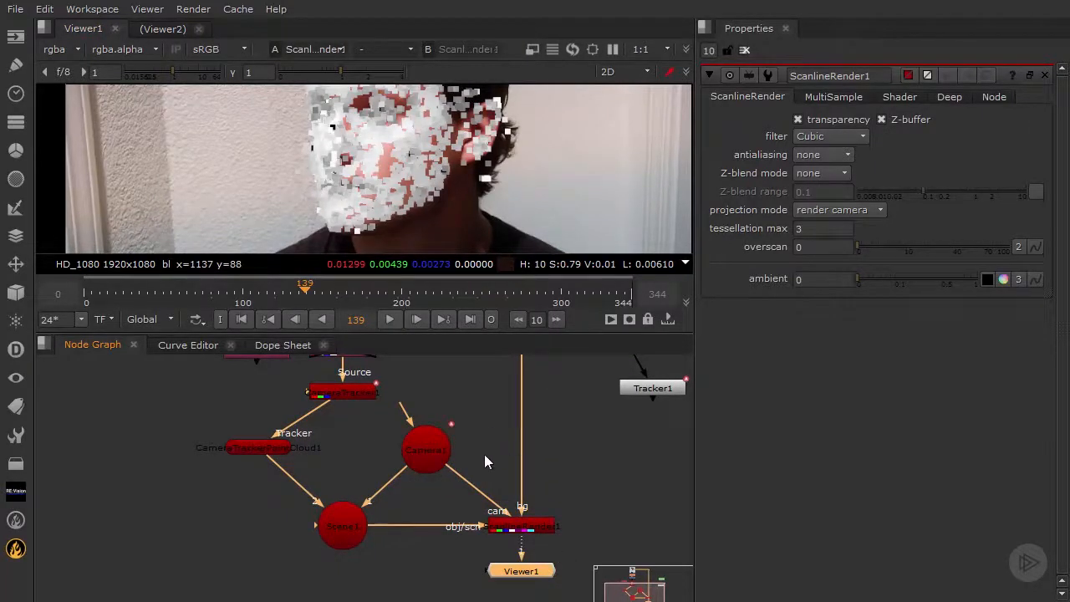
click(233, 514)
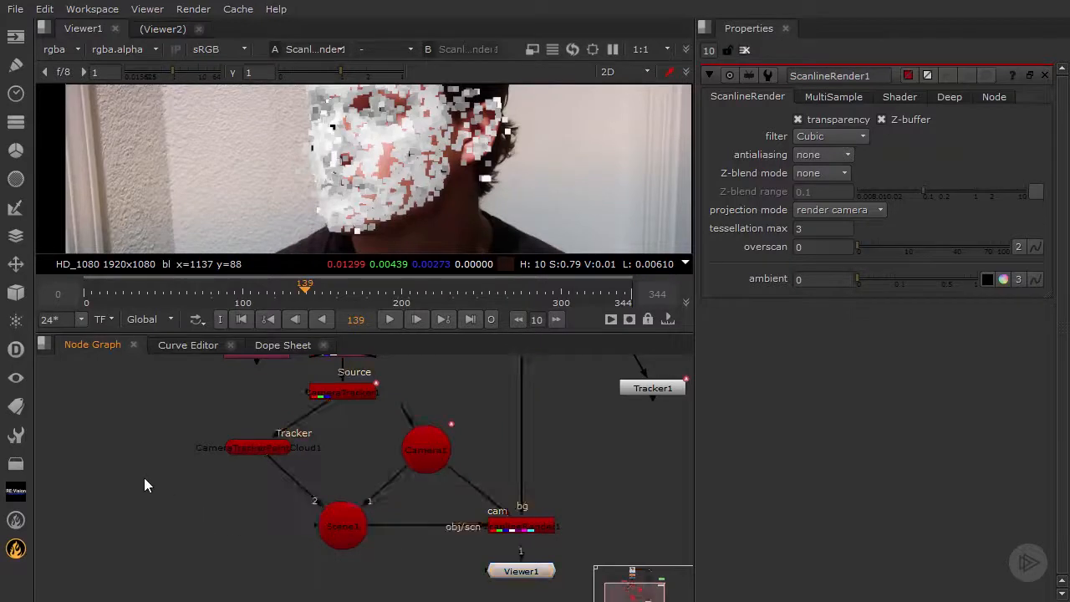
Add a Cube geometry node and place it beside Scene1 in the node graph
click(14, 294)
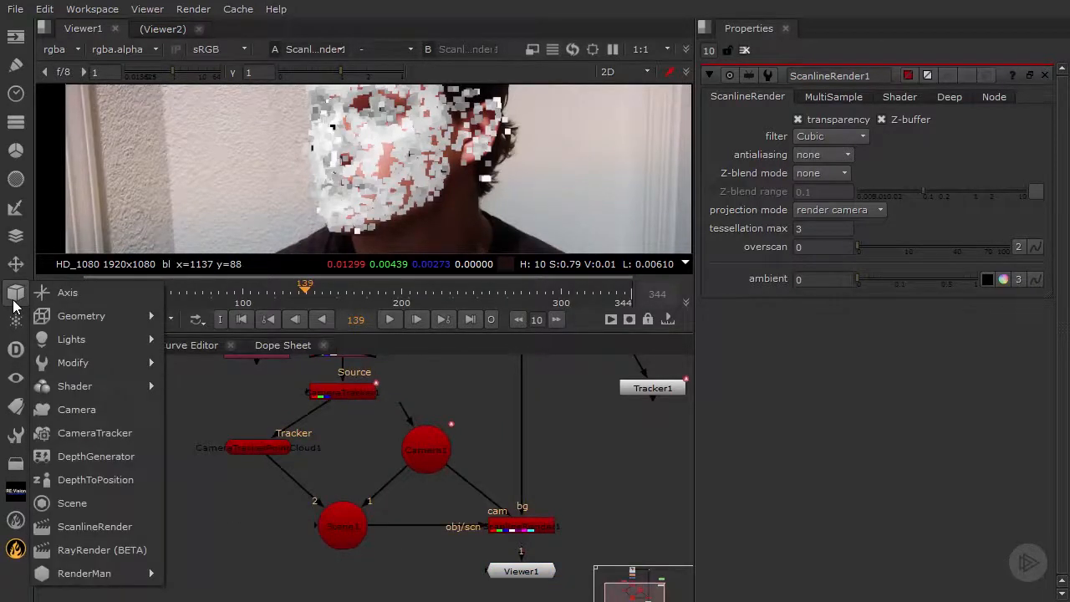
mouse_move(73, 320)
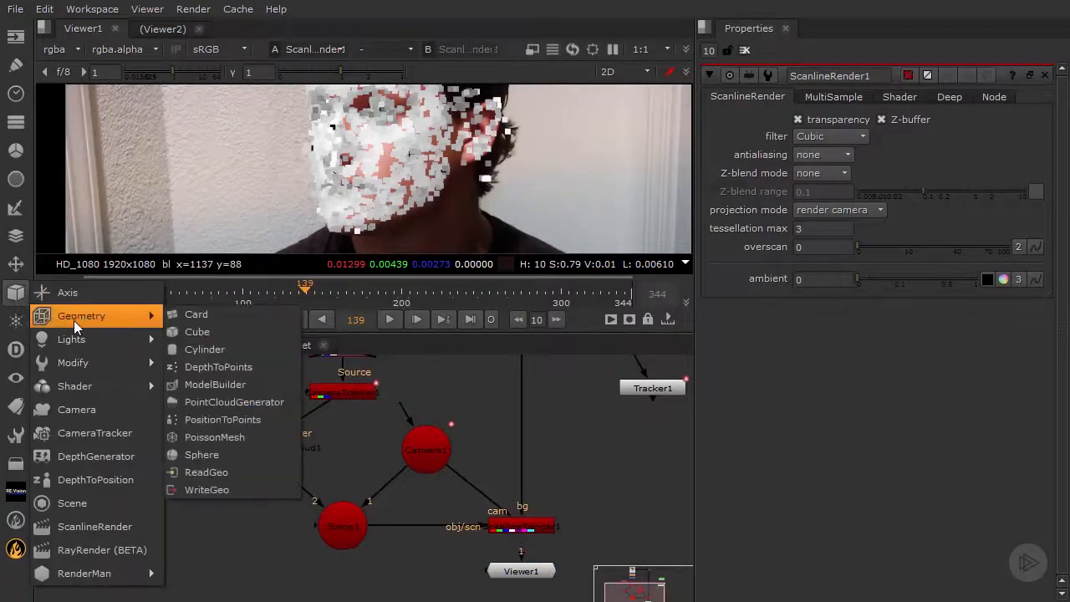
click(215, 333)
drag(239, 517, 208, 532)
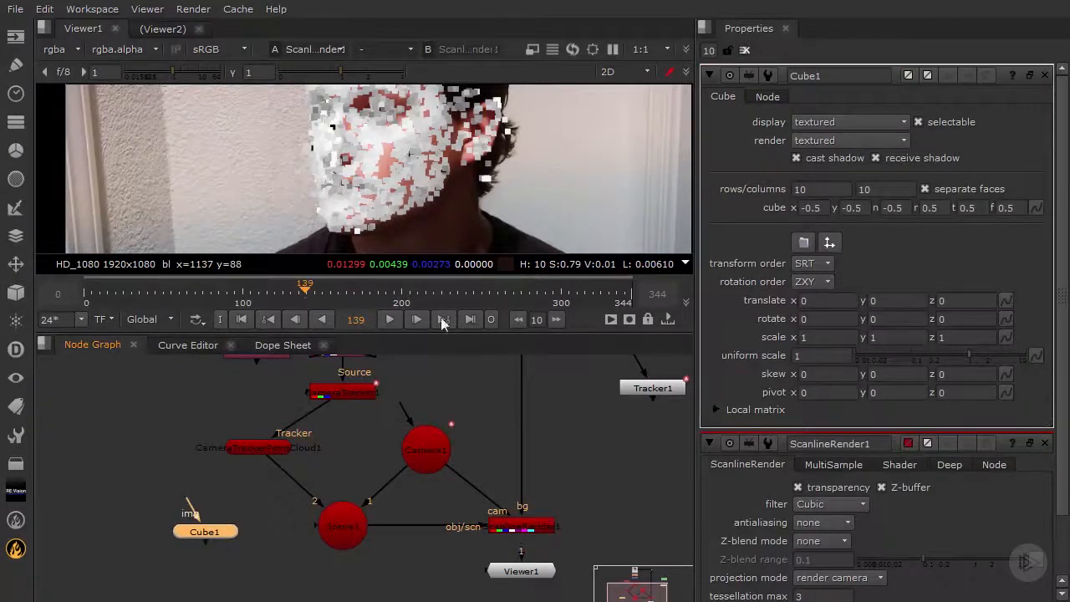
Connect Cube1 to a new input of Scene1 and frame the cube with the point cloud in the 3D view
click(638, 73)
click(640, 100)
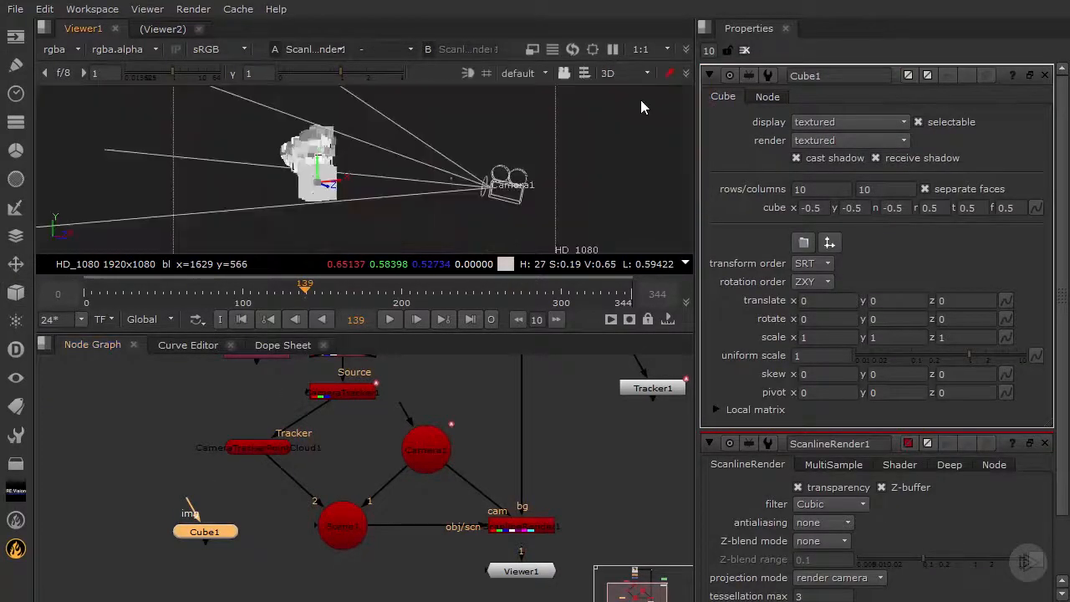
ctrl+drag(363, 143, 373, 195)
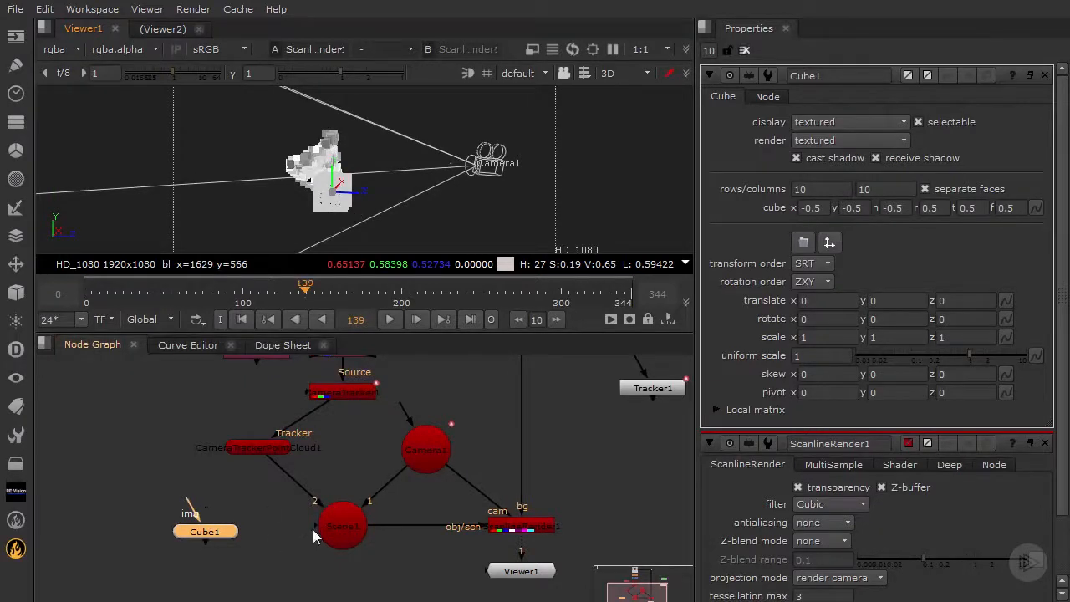
drag(312, 529, 227, 530)
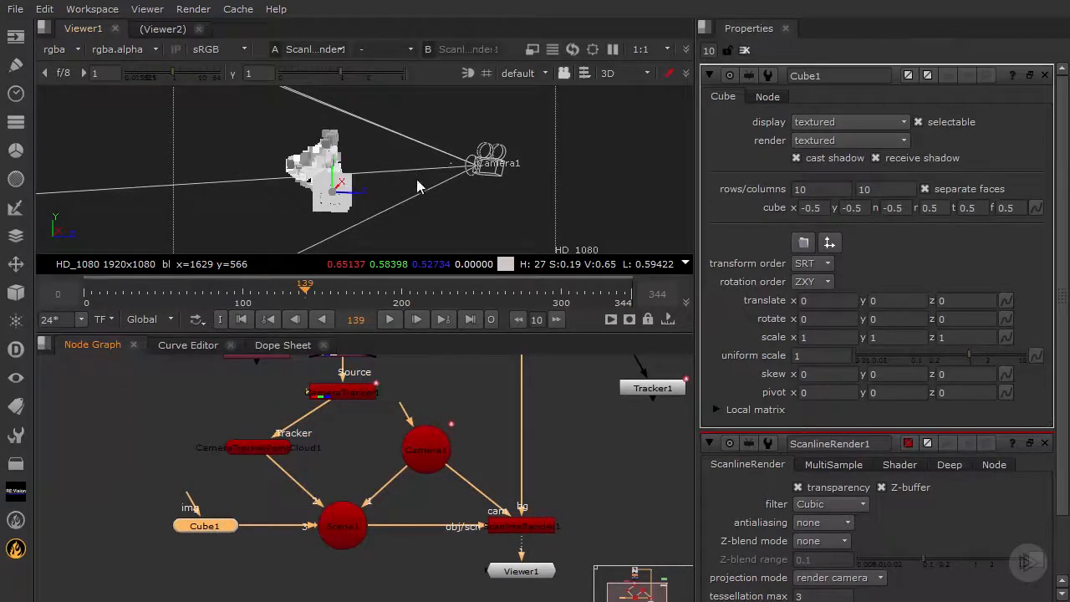
ctrl+drag(416, 181, 305, 194)
click(310, 189)
key(f)
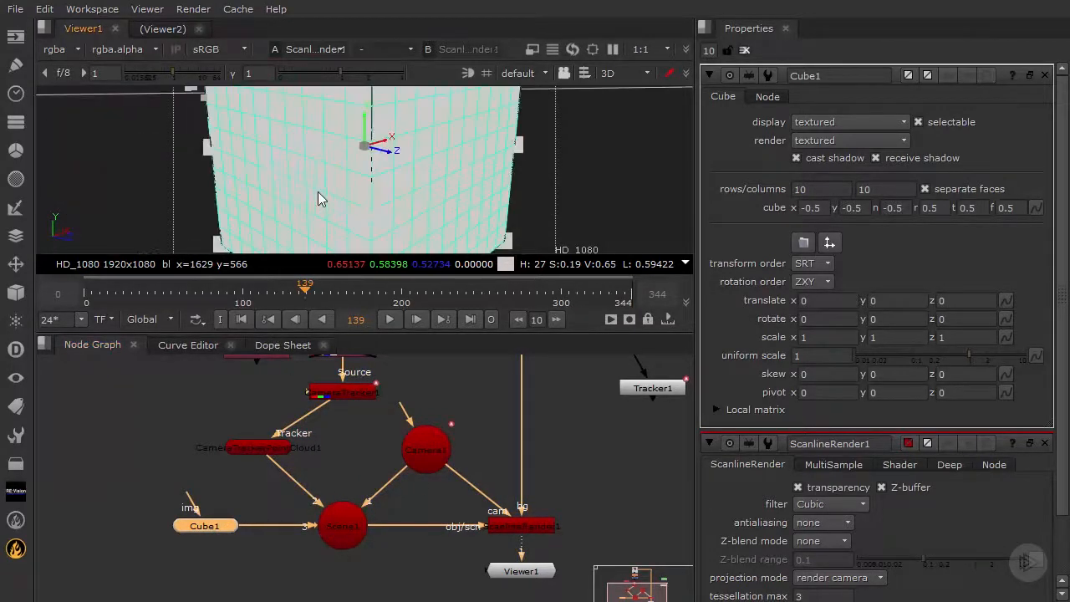
scroll(318, 199, down, 8)
alt+drag(416, 164, 424, 203)
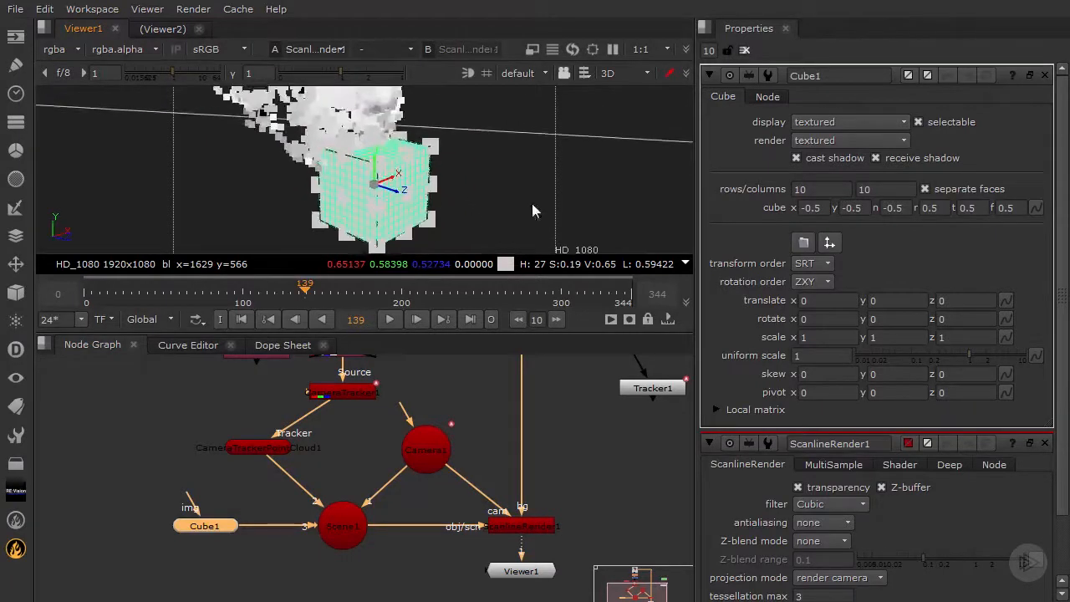
ctrl+drag(533, 210, 378, 194)
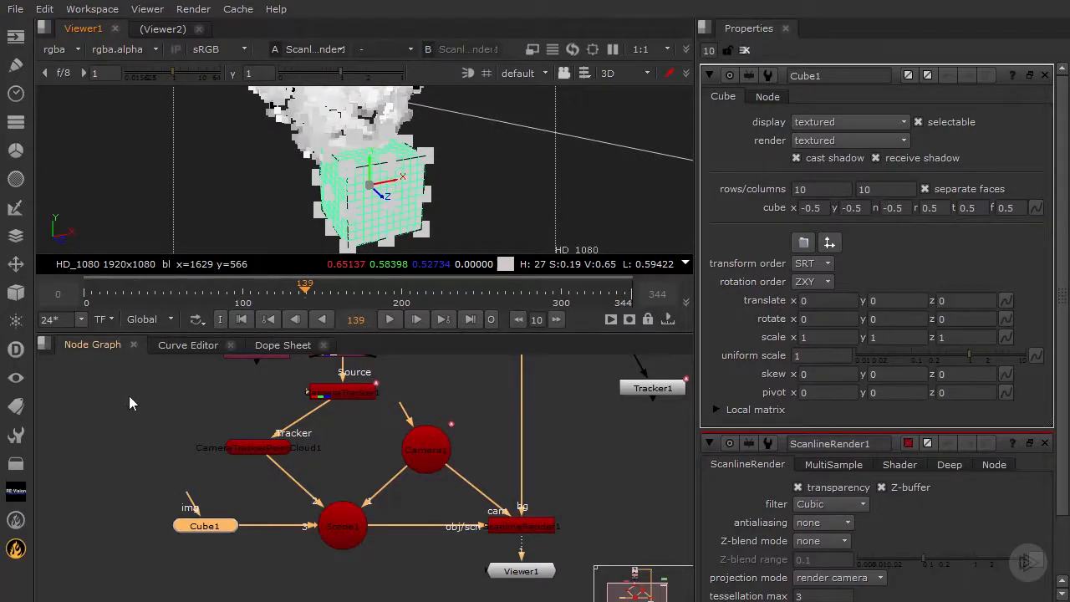
Add a CheckerBoard node feeding Cube1's img input and line up Cube1 directly below it
click(139, 423)
key(Tab)
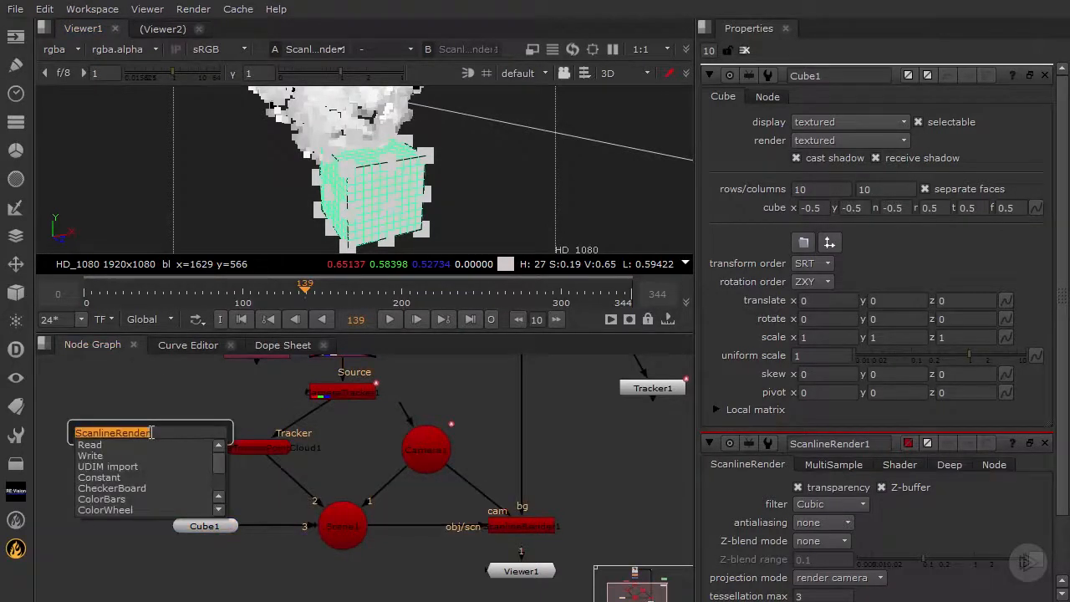
text(ched)
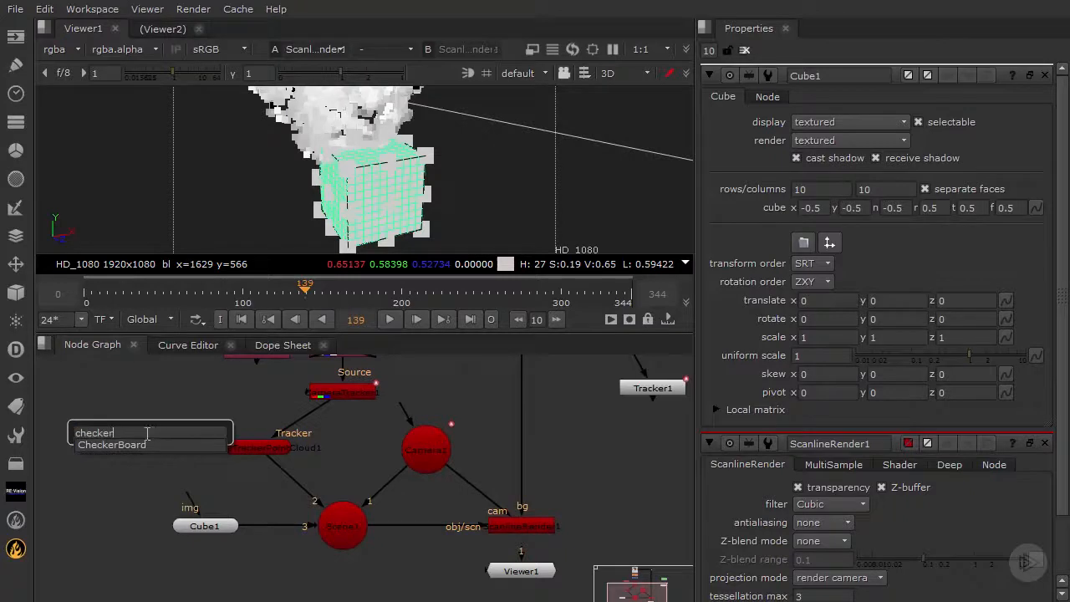
click(141, 446)
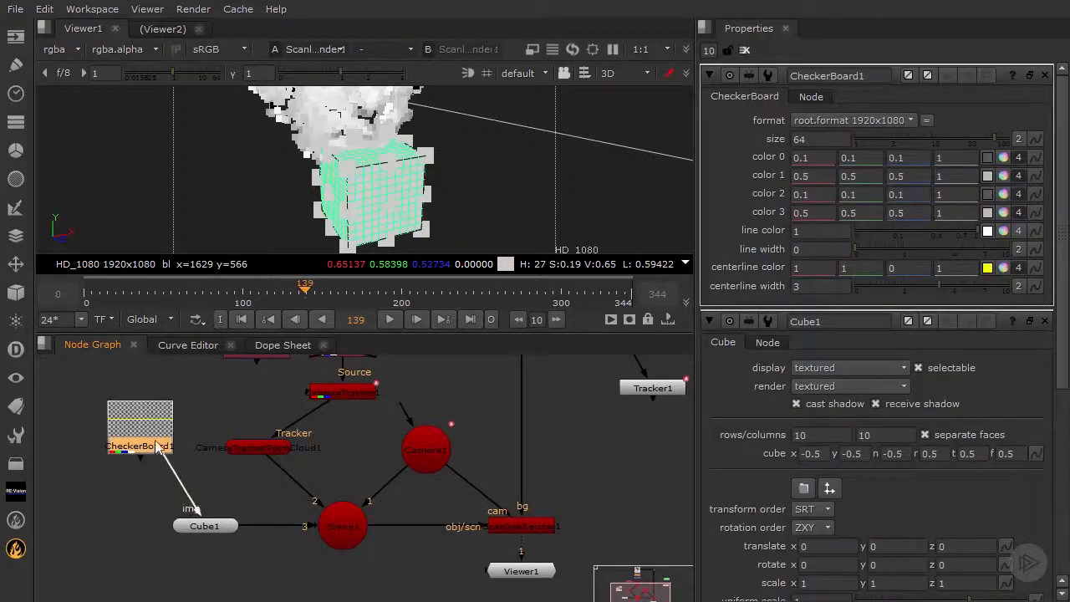
drag(157, 449, 166, 456)
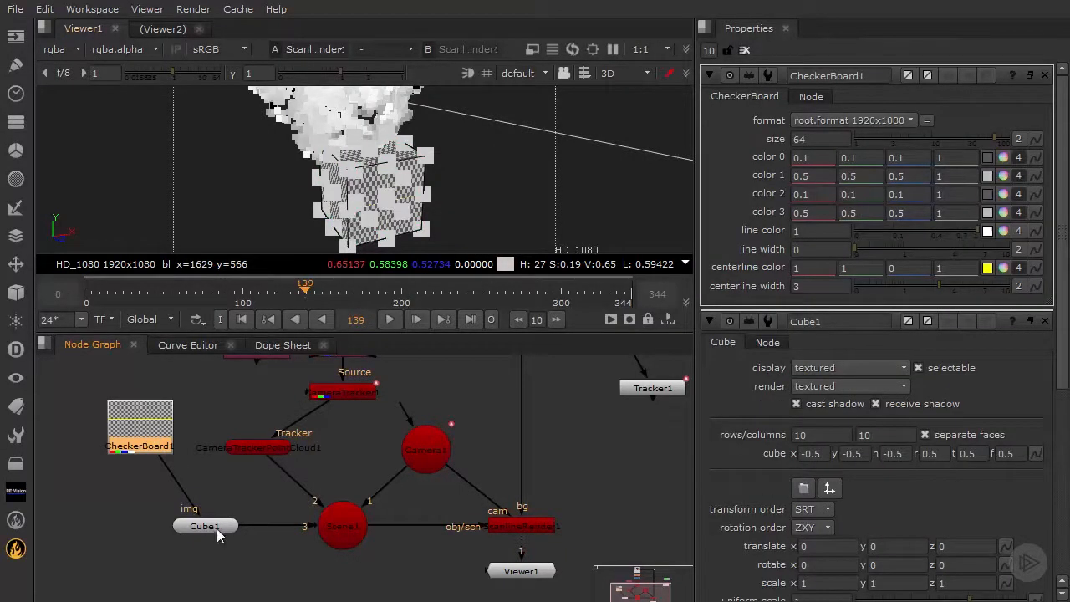
drag(217, 528, 162, 527)
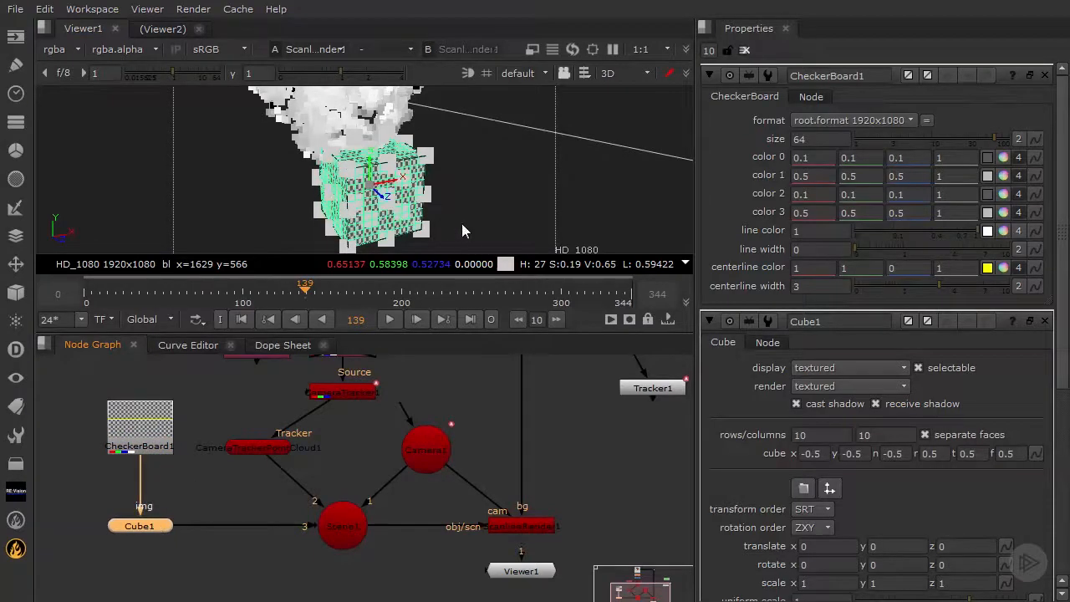
Resize the cube in an enlarged 3D viewer and move it in front of the forehead, to about translate y 2.27, z 0.75
ctrl+drag(365, 211, 453, 133)
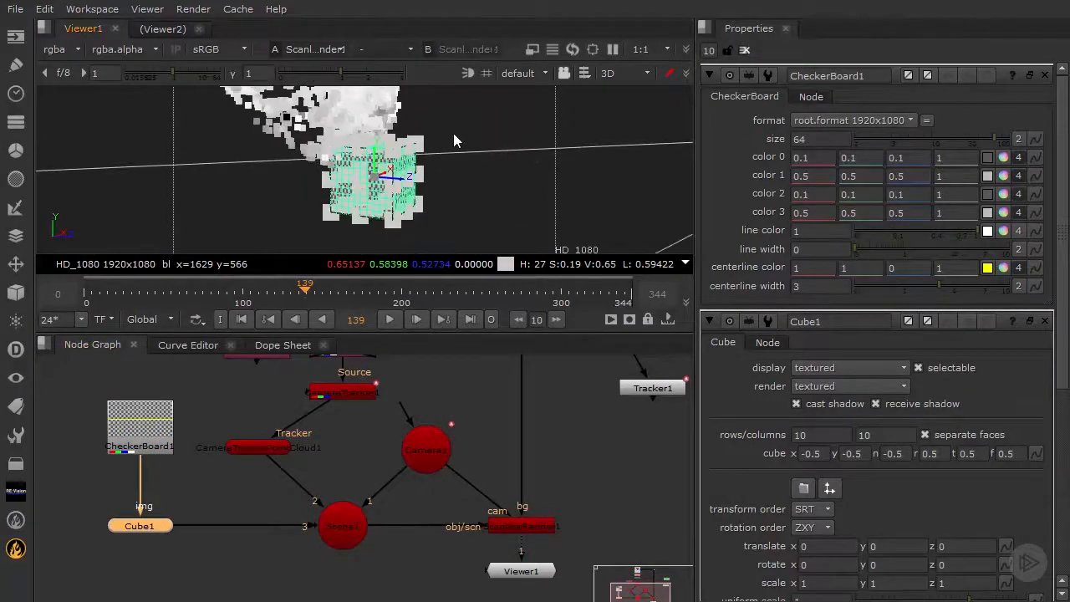
drag(444, 334, 439, 512)
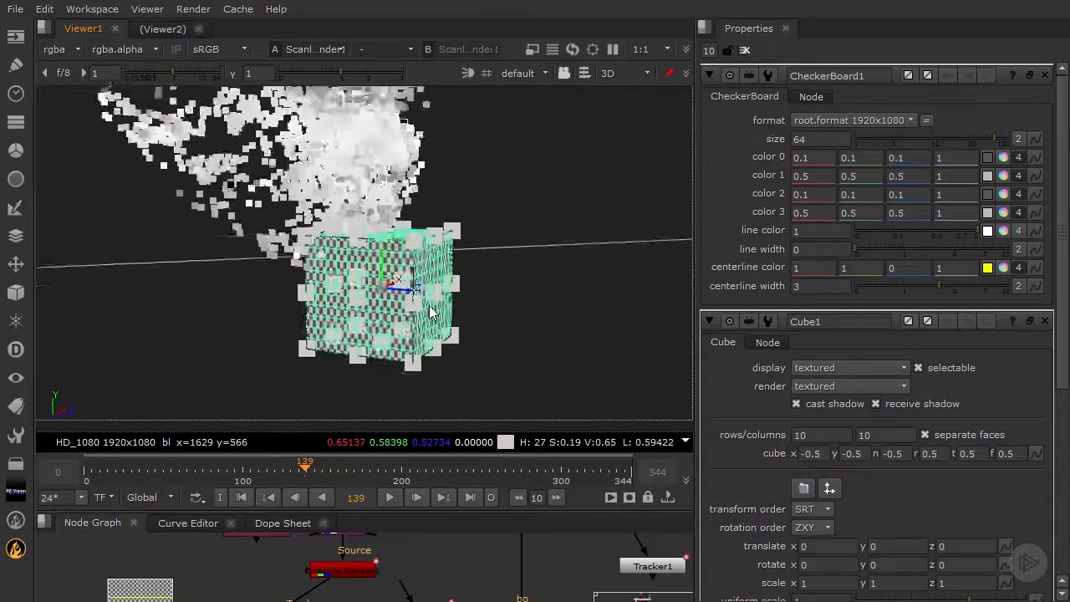
ctrl+drag(416, 331, 493, 295)
ctrl+drag(554, 313, 4, 269)
drag(285, 219, 361, 272)
drag(216, 274, 229, 211)
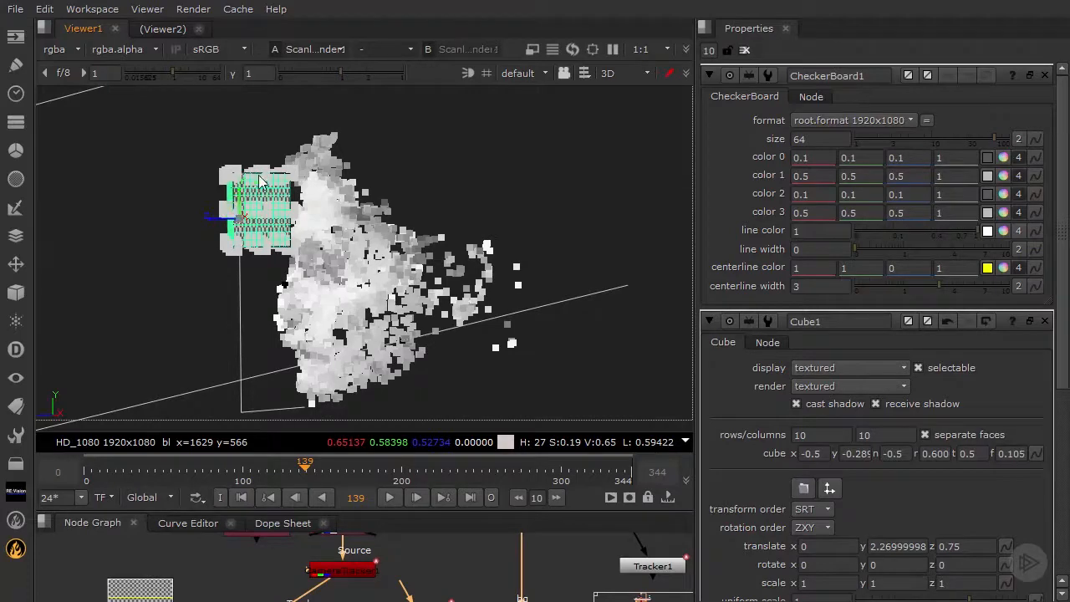
Shrink the cube to a small forehead block and tilt it about -6.4 degrees in x, at translate y 2.41, z 0.73
ctrl+drag(262, 201, 415, 213)
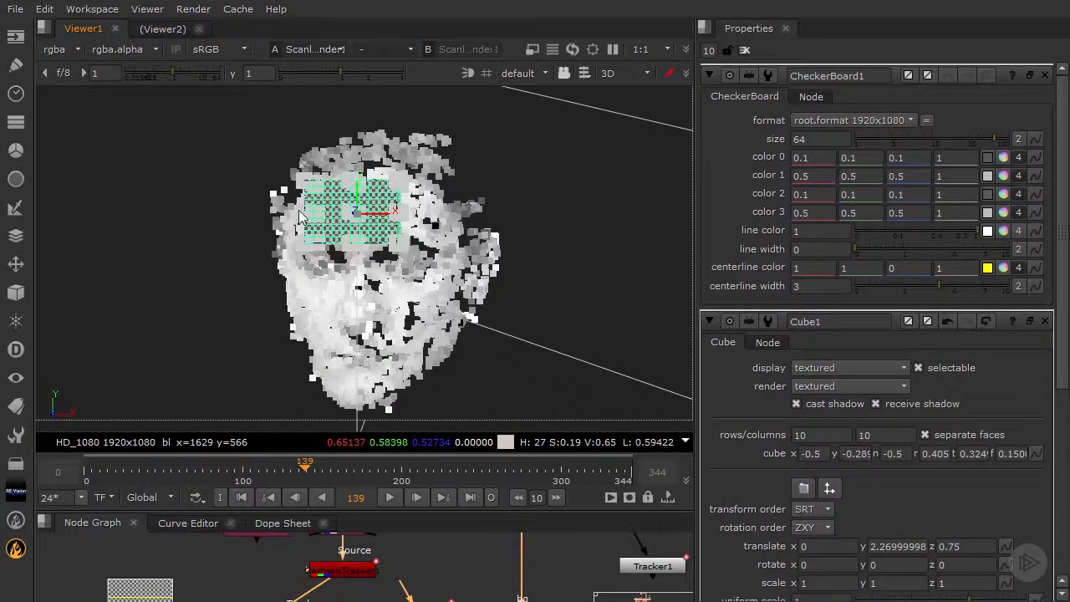
ctrl+drag(330, 215, 306, 188)
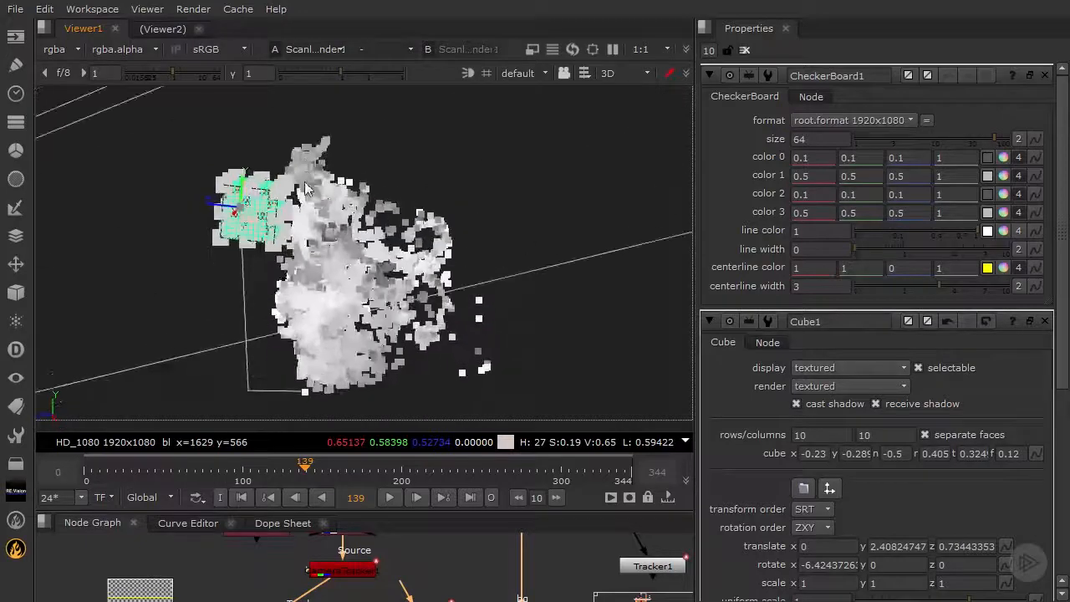
ctrl+drag(272, 246, 414, 183)
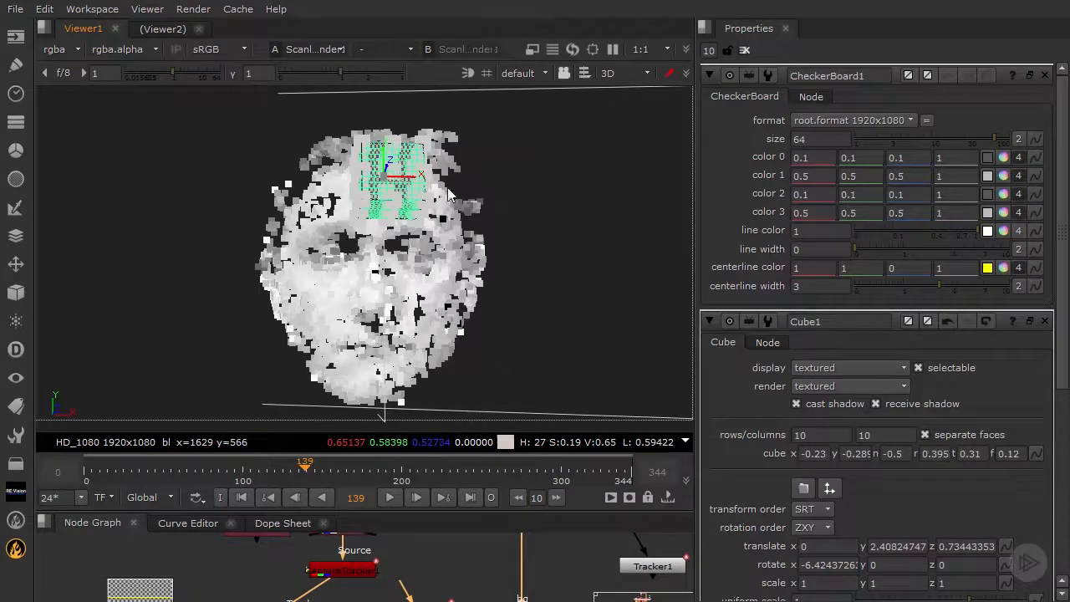
Shift the cube sideways along the forehead to translate x -0.04
scroll(449, 195, up, 5)
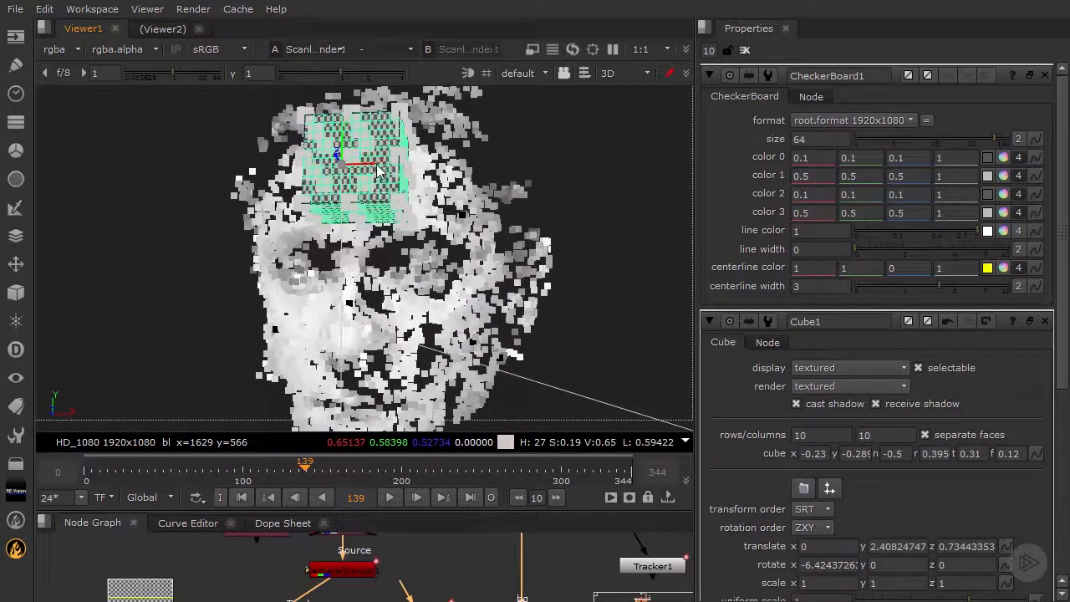
drag(377, 166, 371, 166)
ctrl+drag(366, 214, 464, 231)
scroll(465, 233, down, 3)
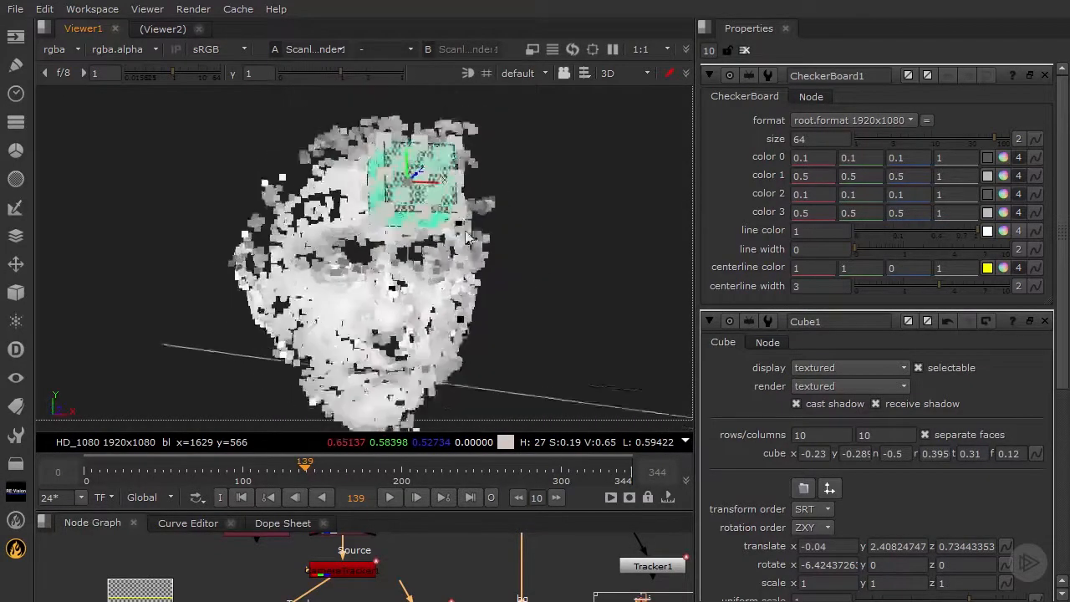
scroll(469, 259, down, 3)
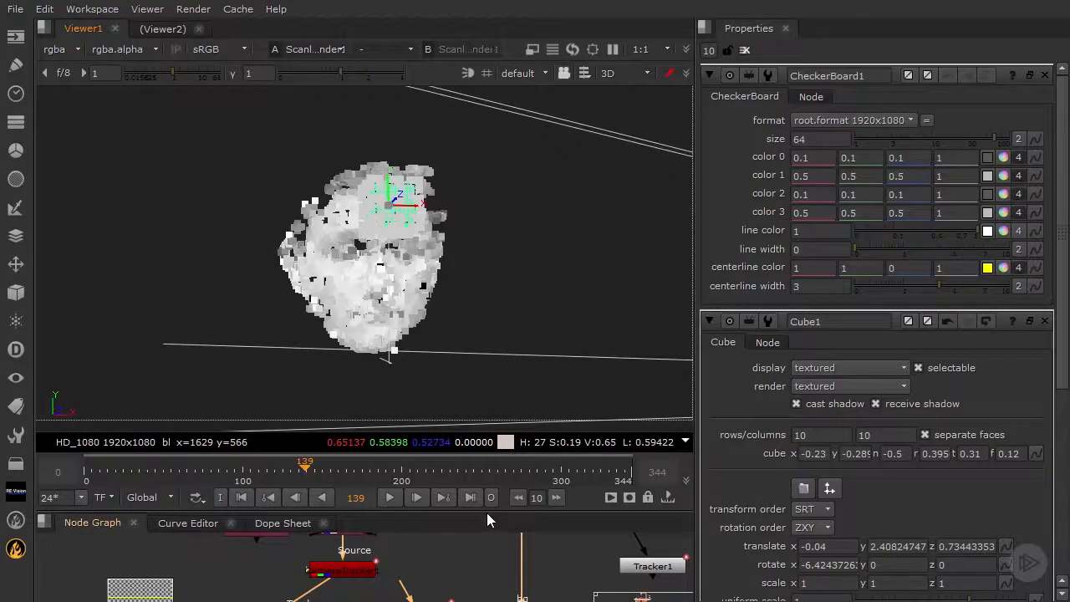
Show ScanlineRender1's output in Viewer1 in 2D, with the viewer enlarged to see the whole head
drag(487, 513, 514, 306)
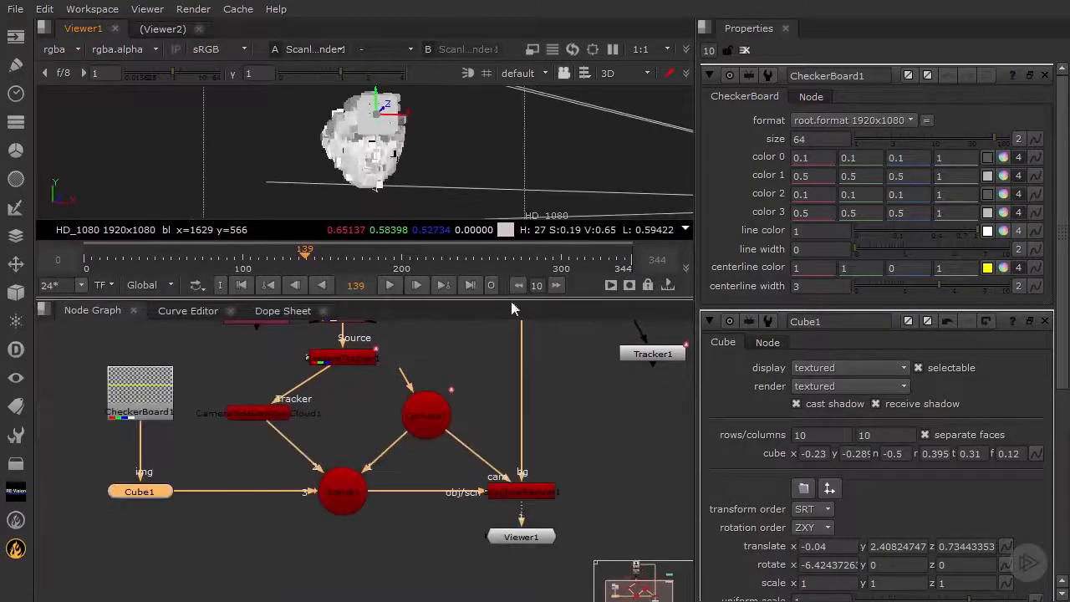
click(540, 495)
key(1)
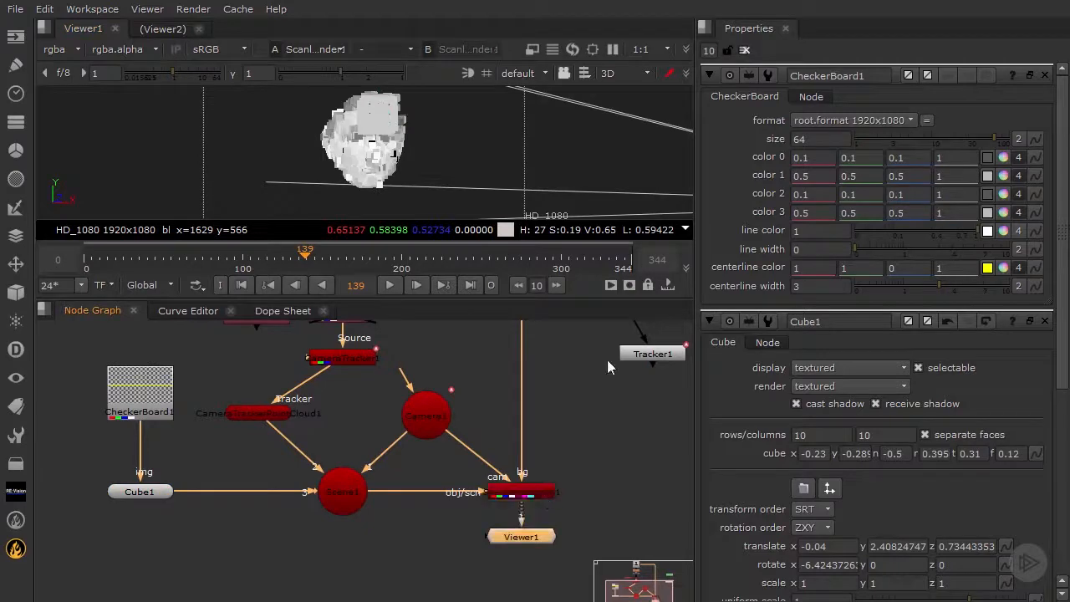
click(645, 82)
click(644, 85)
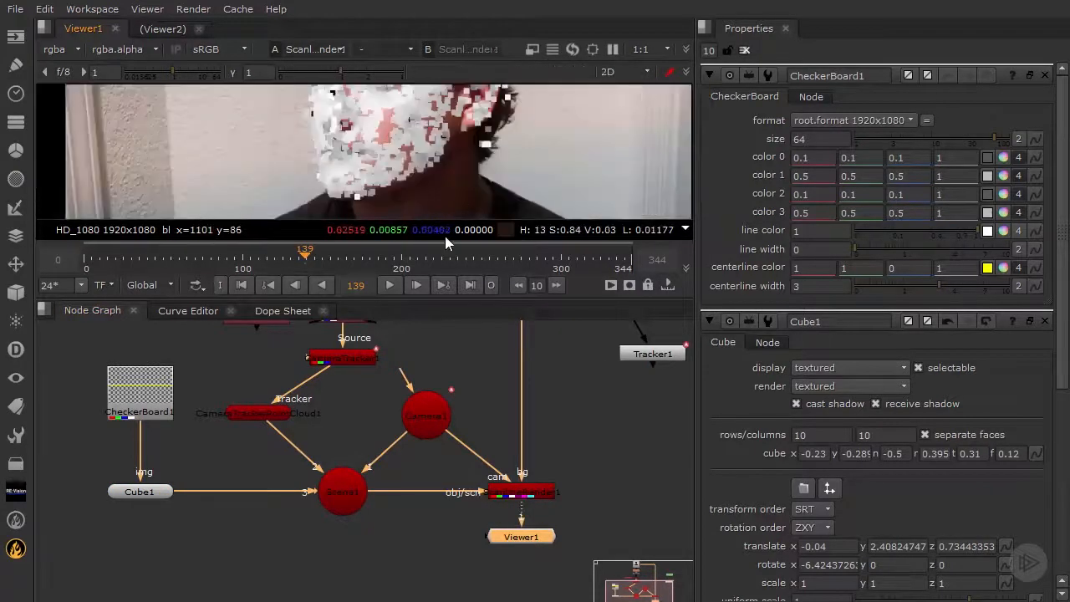
drag(454, 299, 453, 456)
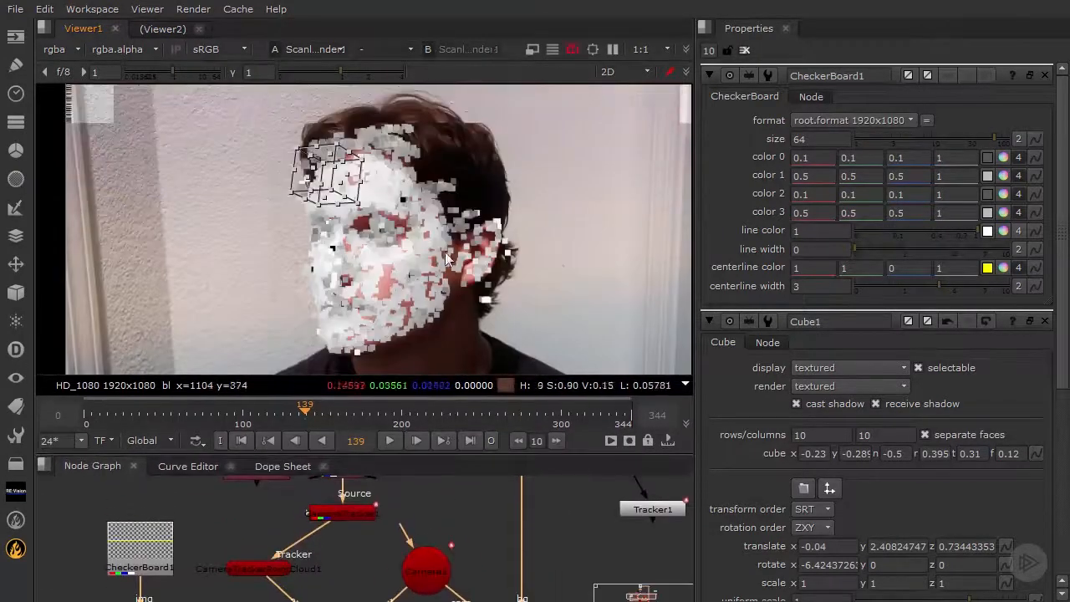
Deselect all nodes and close the CheckerBoard1, Cube1 and ScanlineRender1 properties to clear the cube's control overlay
click(471, 500)
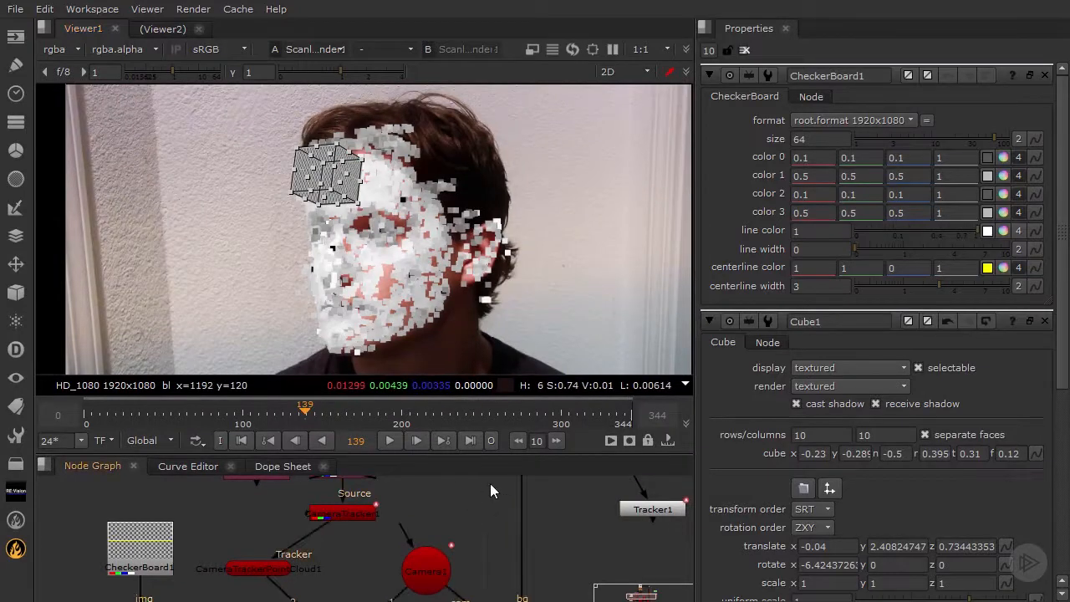
click(1044, 75)
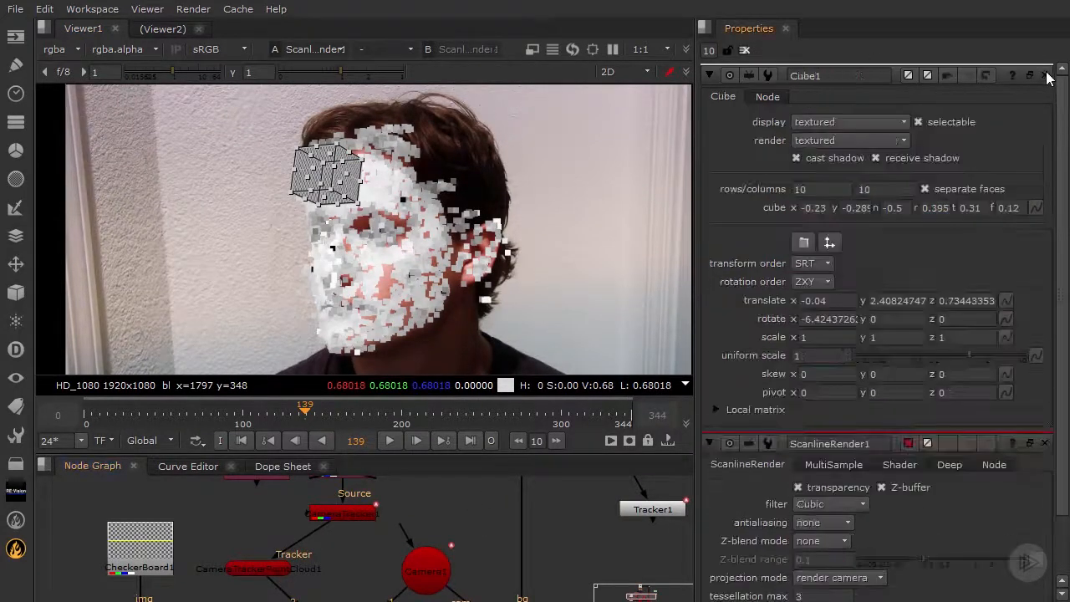
click(1045, 75)
click(1045, 75)
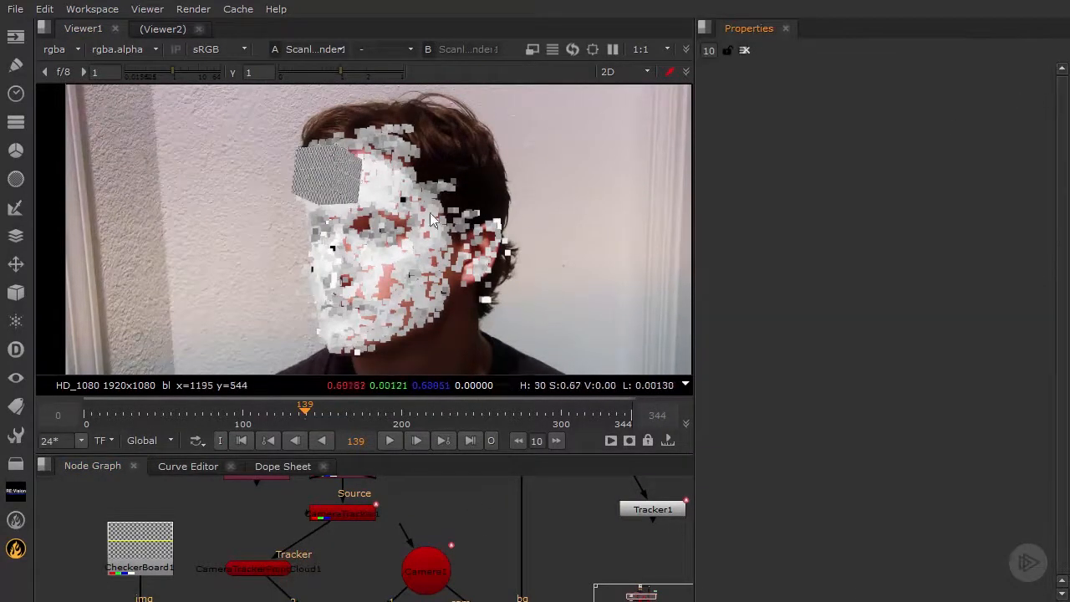
Scrub to frame 264 and disable CameraTrackerPointCloud1 so only the checkered cube renders over the footage
click(384, 411)
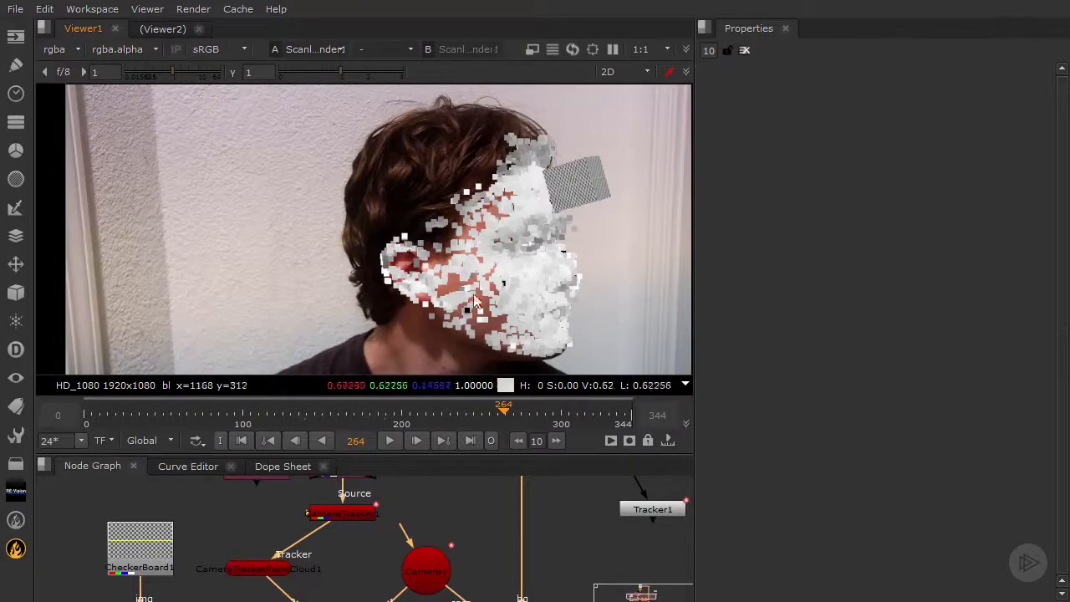
middle_drag(417, 559, 420, 496)
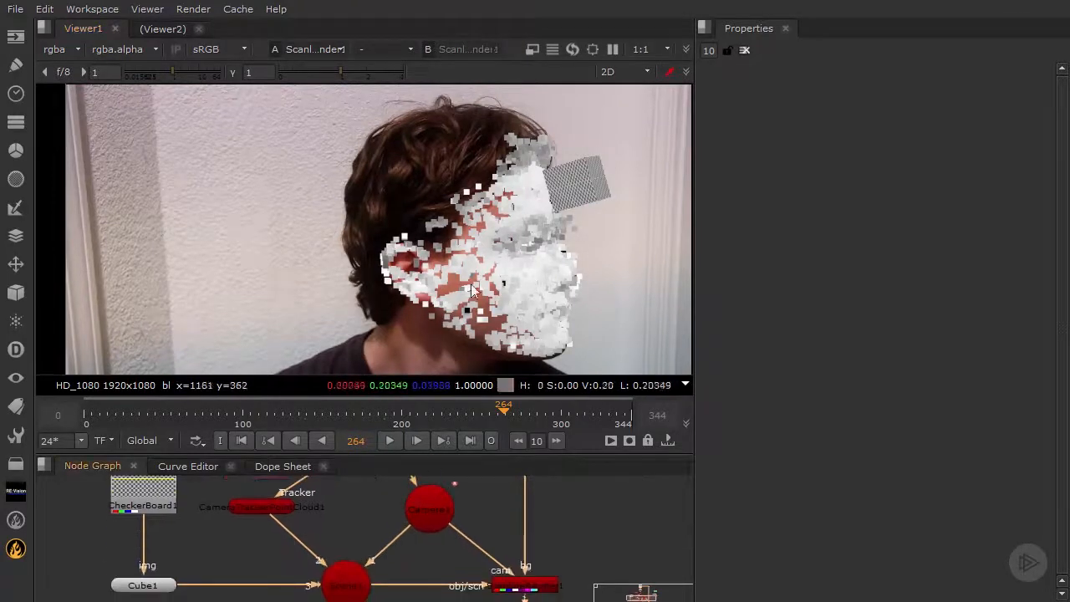
click(263, 508)
key(d)
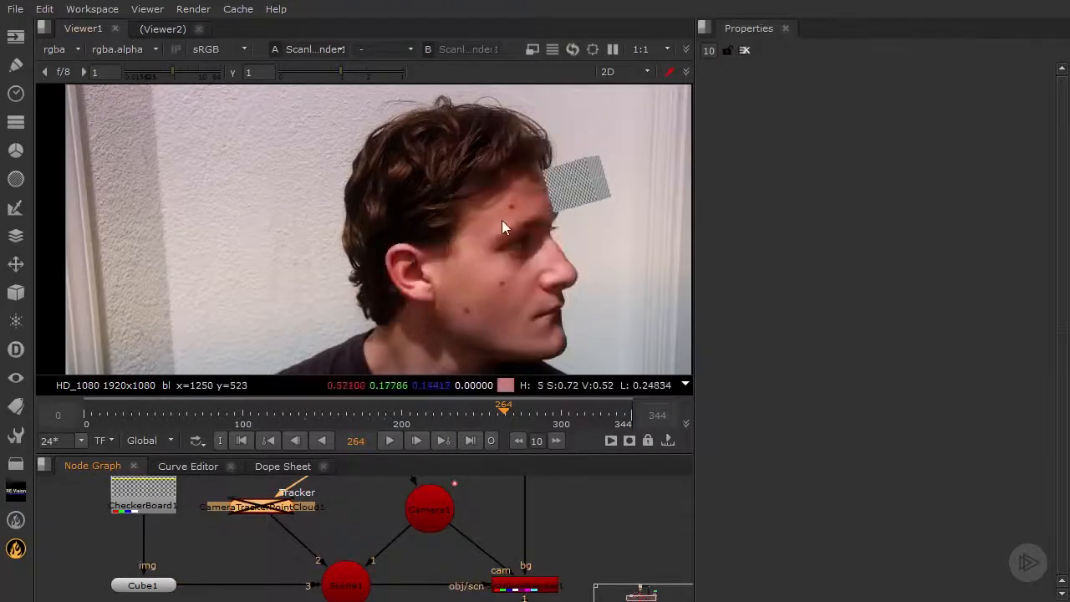
Return to frame 0 and shift Cube1 sideways along the forehead to translate x -0.14
drag(471, 410, 83, 424)
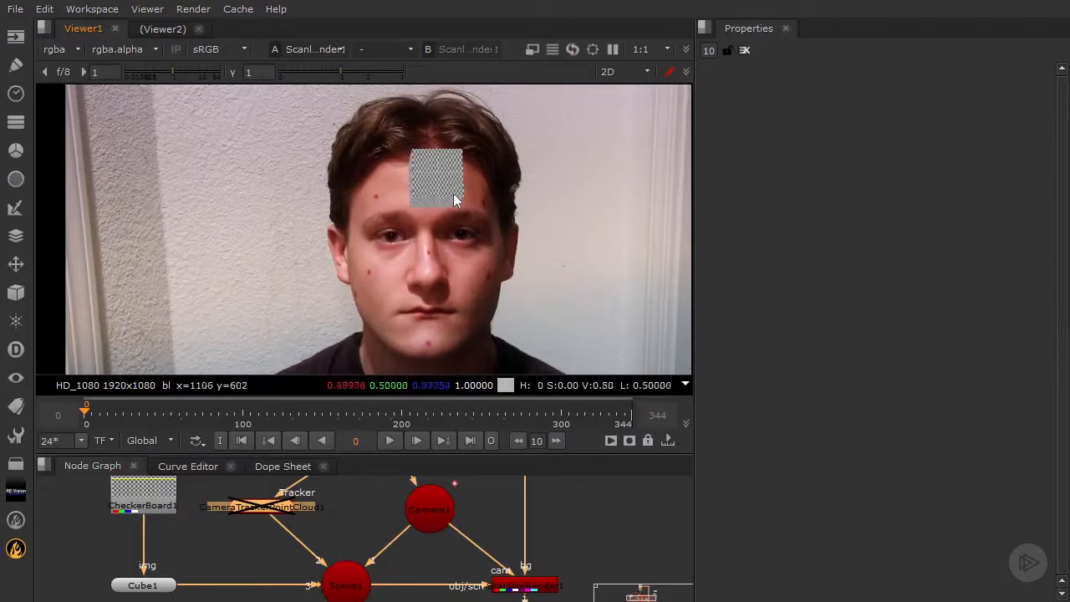
double_click(144, 584)
drag(452, 179, 398, 177)
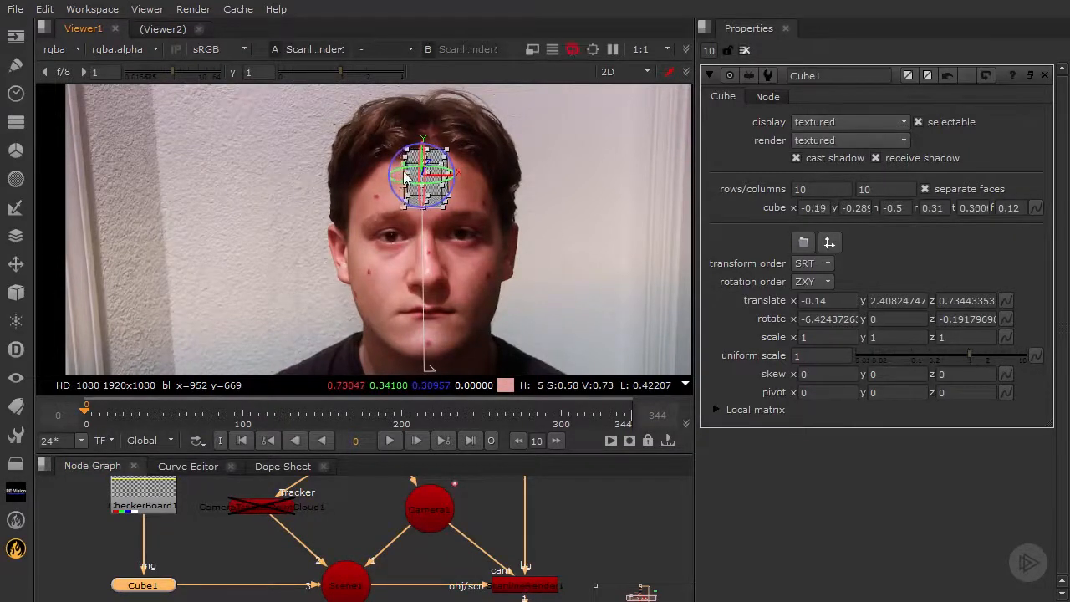
Switch Viewer1 to the 3D view and re-enable CameraTrackerPointCloud1 alongside the cube
click(636, 71)
click(639, 102)
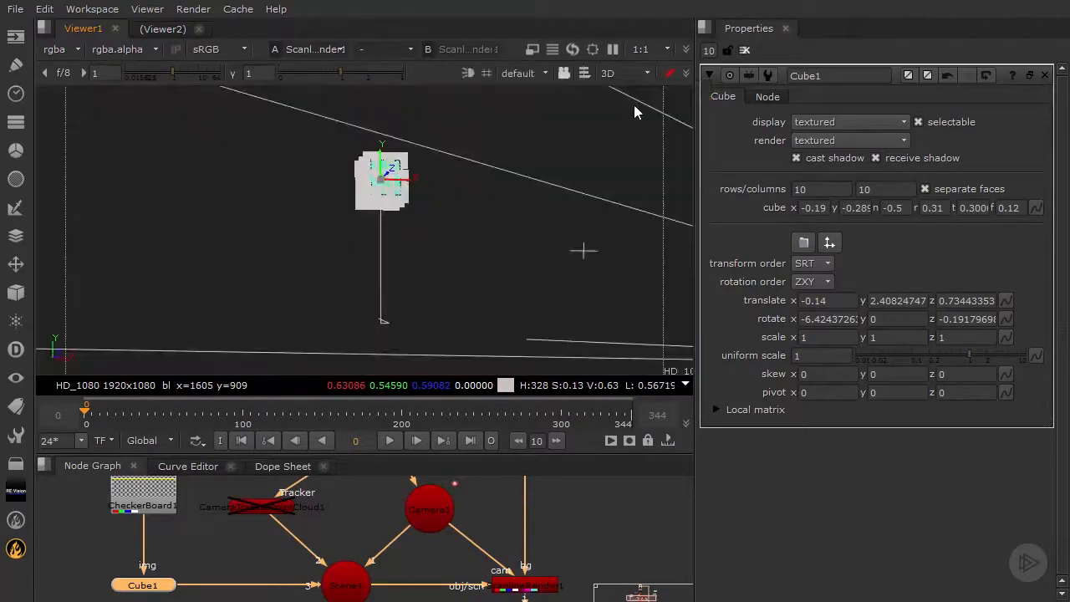
ctrl+drag(424, 179, 424, 202)
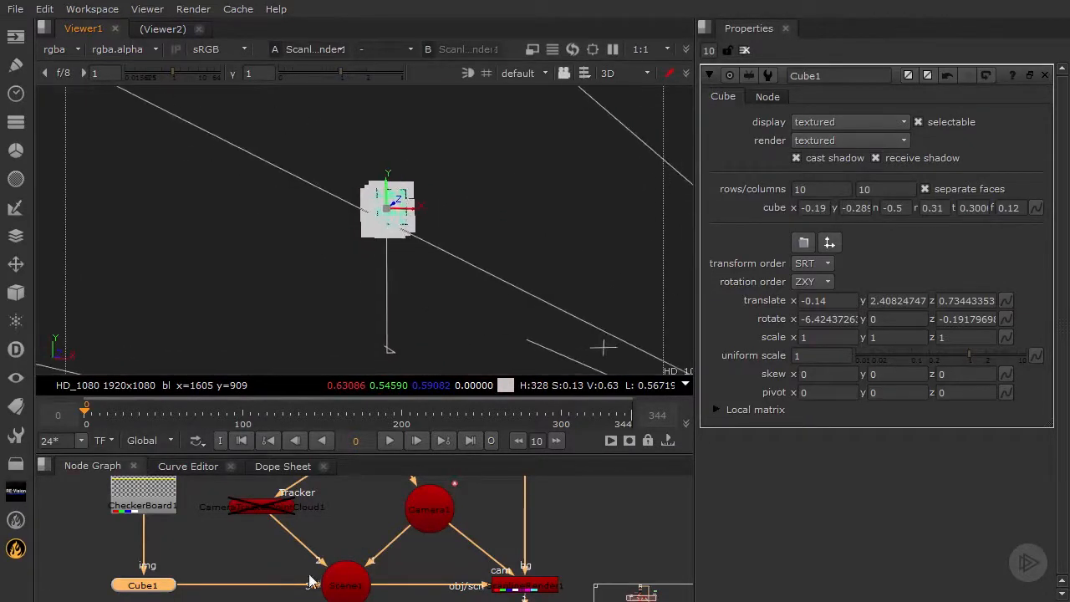
click(259, 506)
key(d)
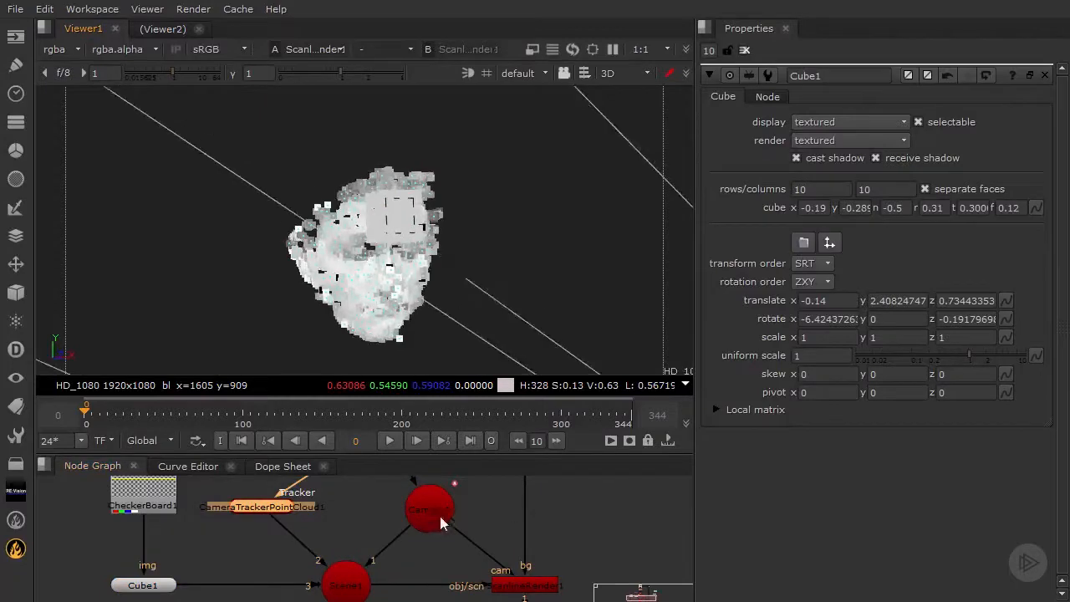
Rotate Cube1 to about -2.25 in y and move it closer to the point cloud's forehead, to translate z about 0.585
ctrl+drag(516, 262, 382, 286)
click(386, 261)
scroll(426, 293, up, 3)
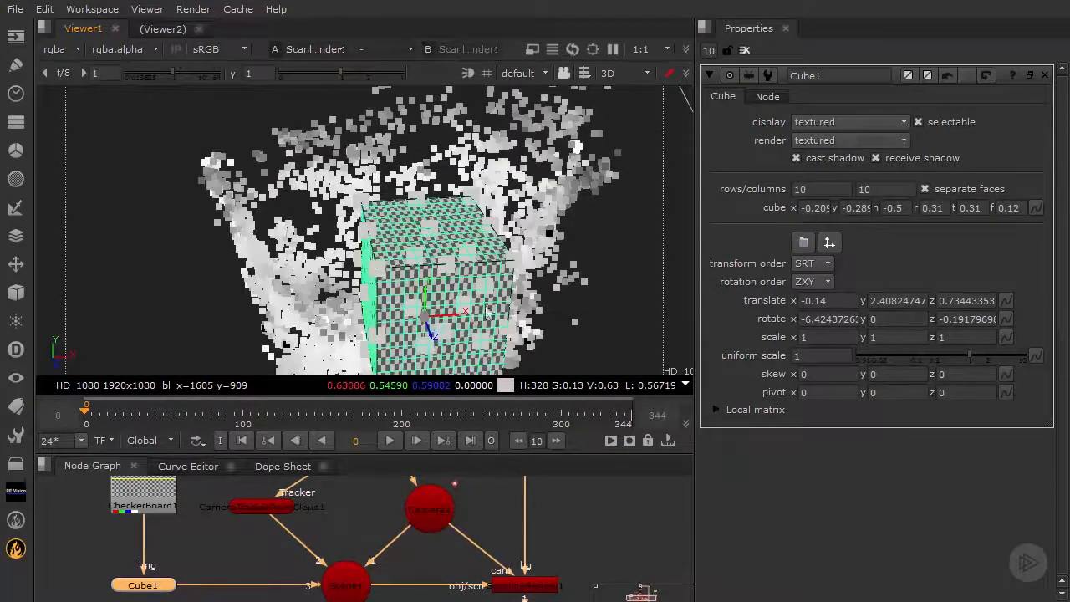
middle_drag(432, 333, 418, 253)
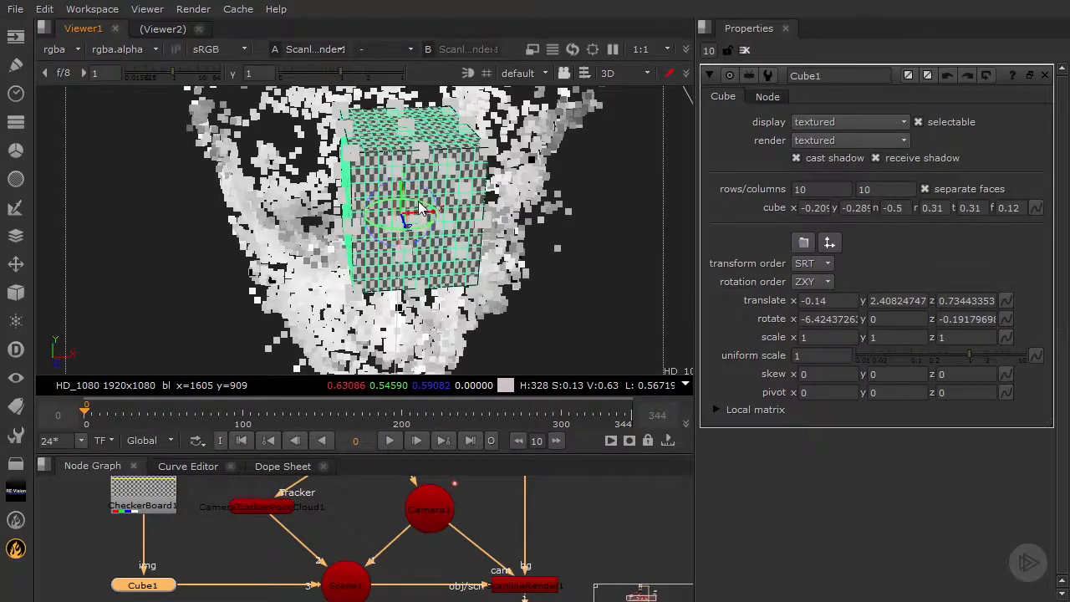
ctrl+drag(421, 208, 425, 202)
alt+right_drag(425, 202, 596, 145)
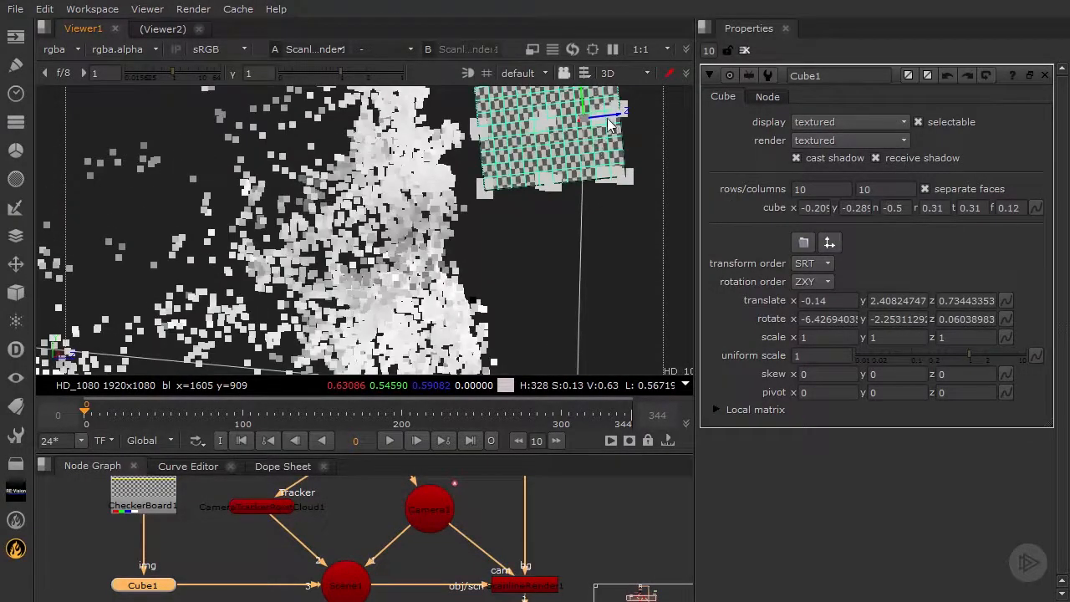
drag(609, 125, 585, 124)
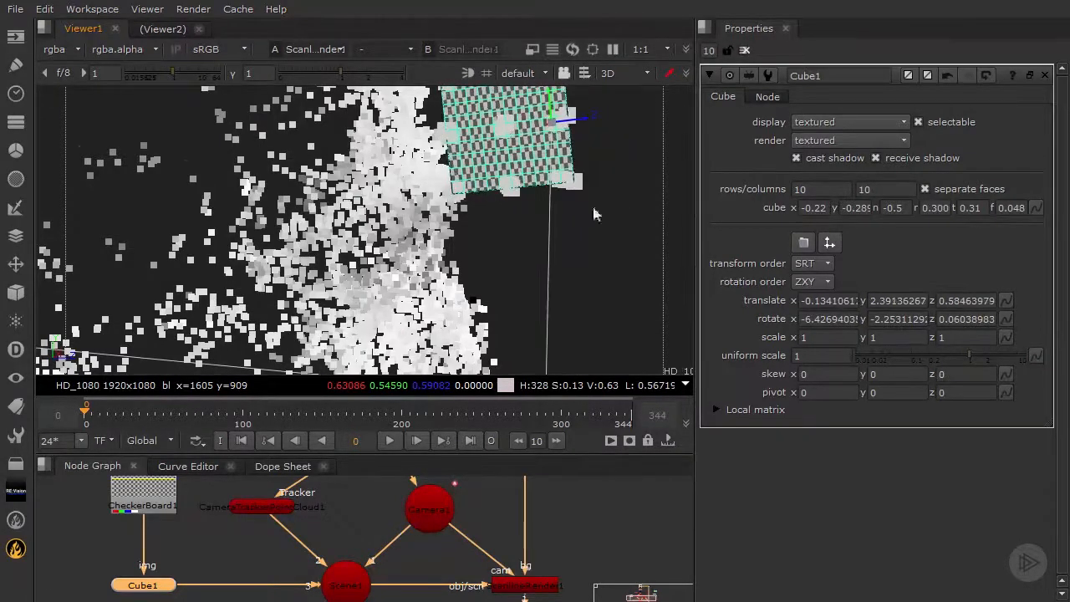
Return Viewer1 to 2D and widen Cube1 by moving its r face out to about 0.349
ctrl+drag(594, 214, 545, 217)
scroll(543, 217, down, 8)
click(541, 215)
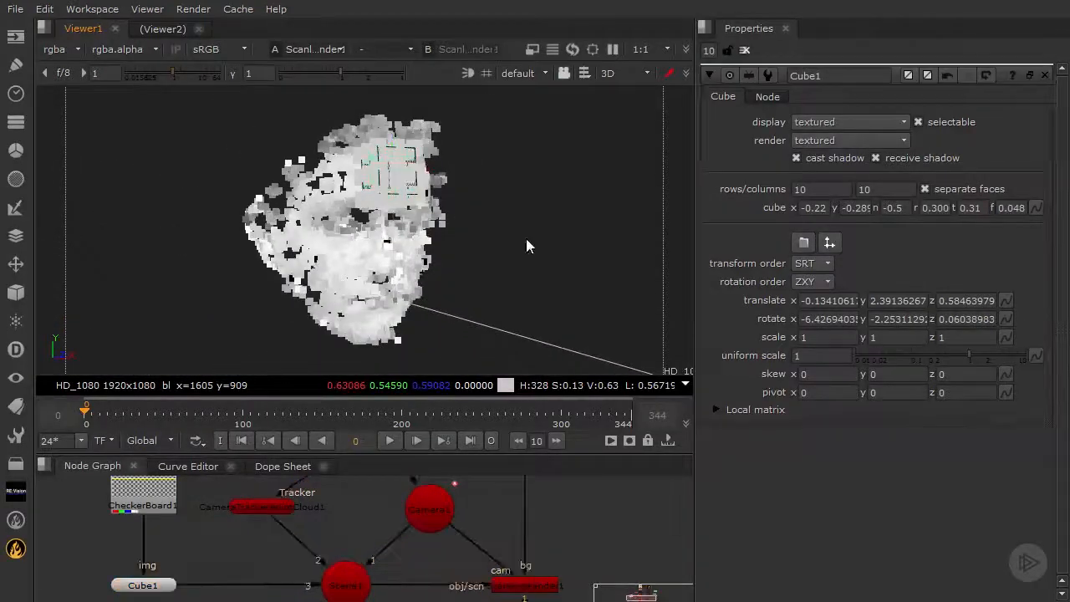
click(633, 72)
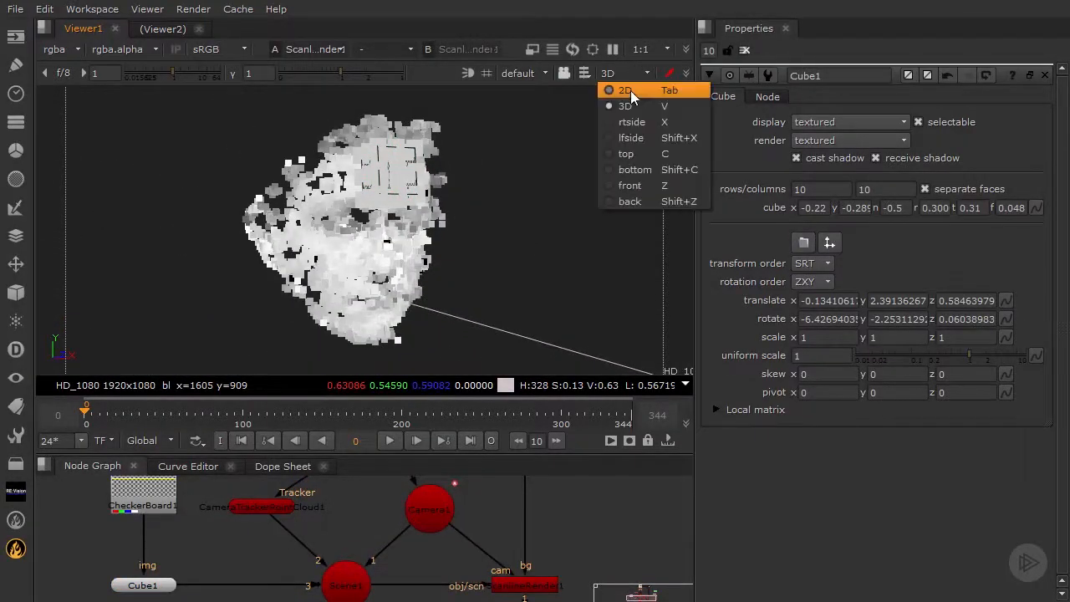
click(630, 90)
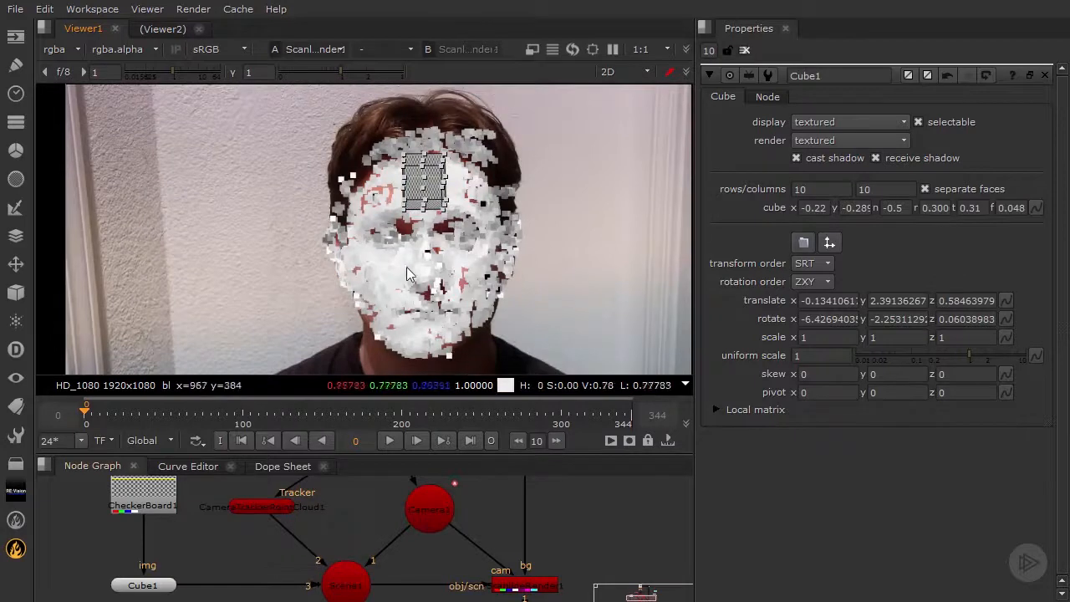
drag(447, 178, 450, 175)
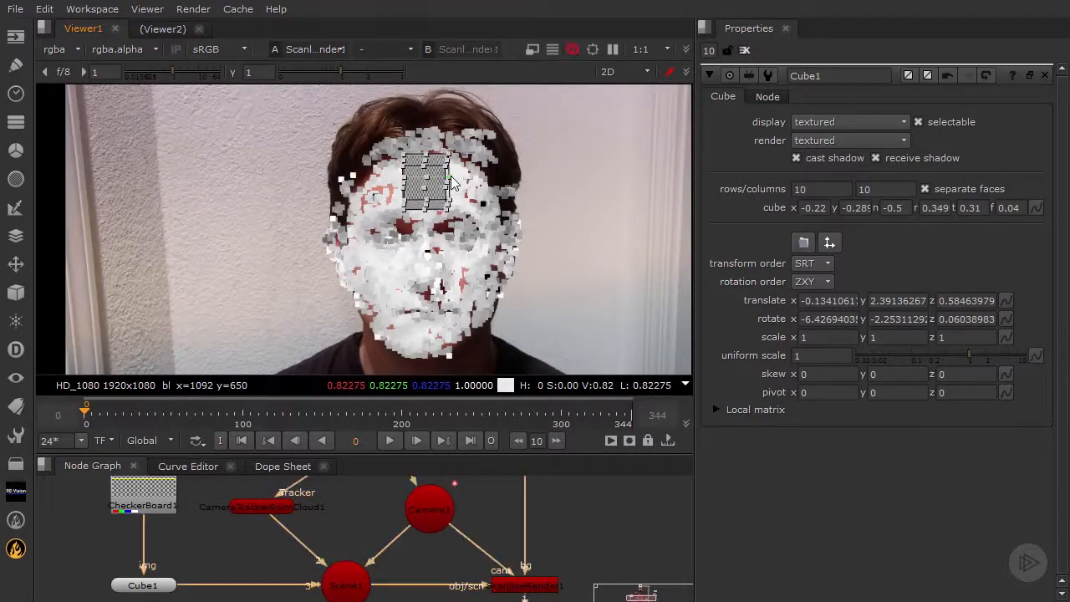
Disable CameraTrackerPointCloud1, close the Cube1 properties to clear its control overlay, and scrub to frame 154
click(265, 512)
key(d)
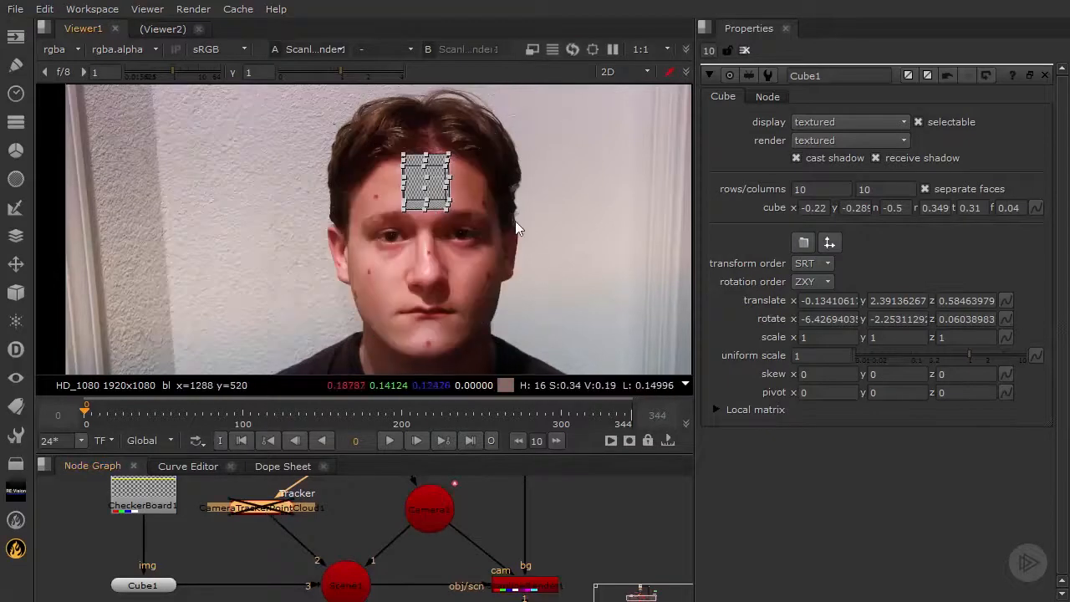
click(744, 50)
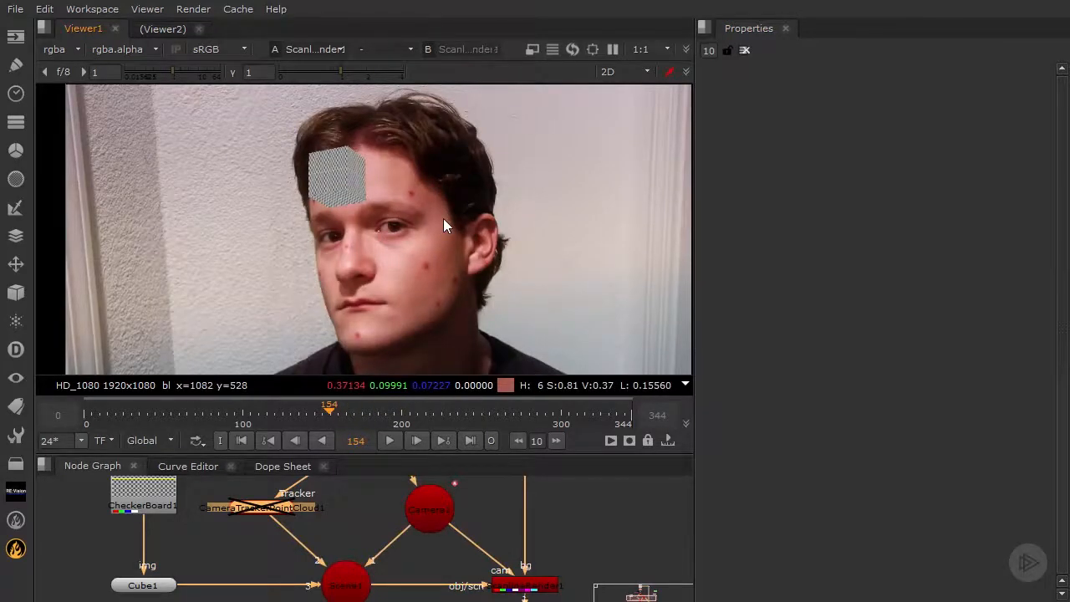
Set CheckerBoard1's size to 277.25 for larger checks on the cube and play the footage from frame 154
double_click(157, 495)
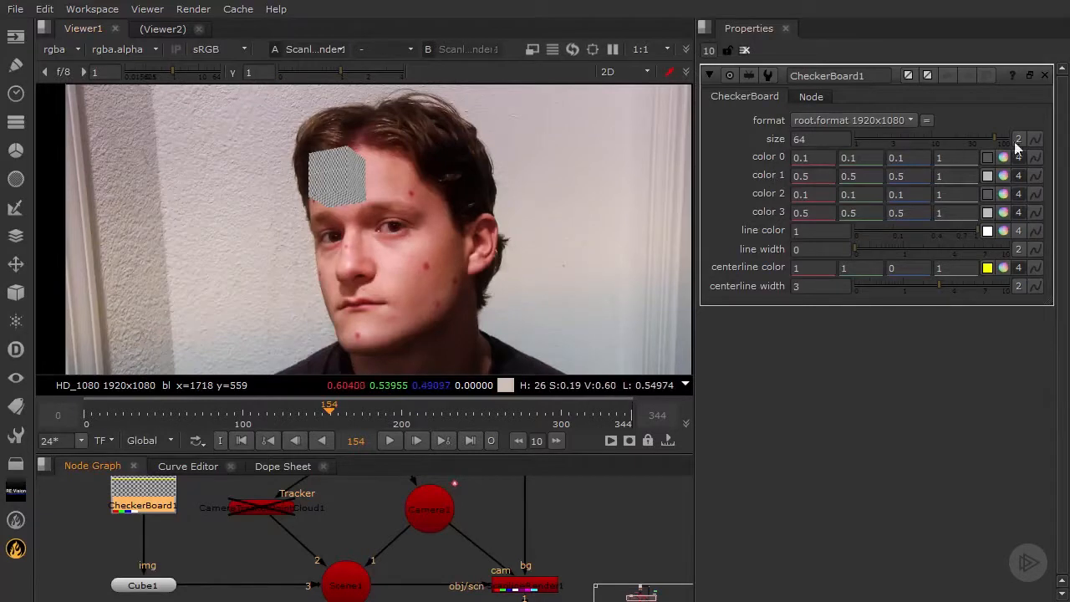
drag(992, 134, 1014, 136)
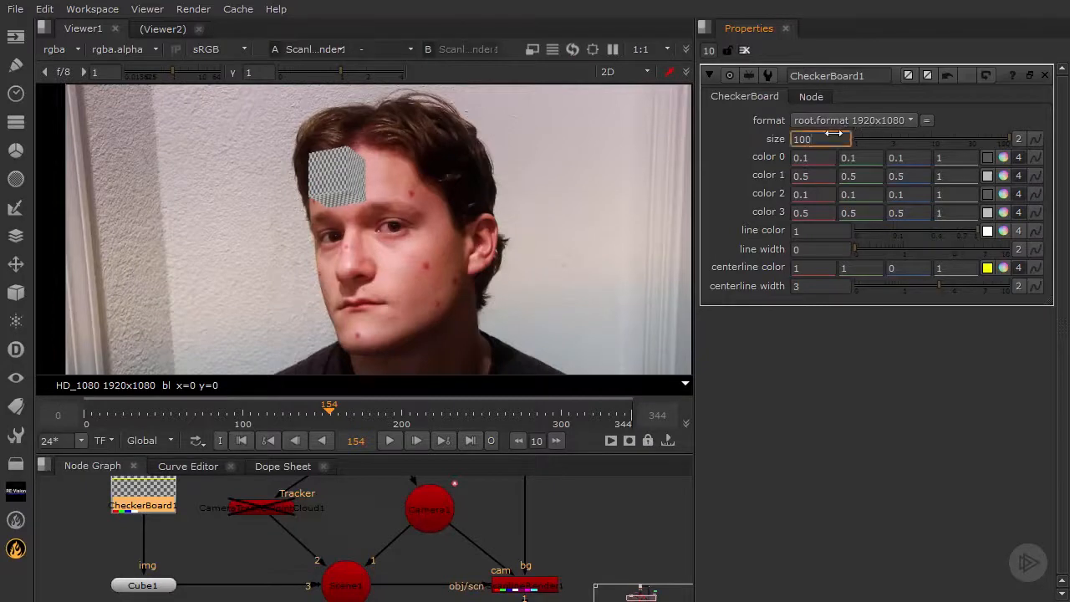
drag(914, 136, 1069, 133)
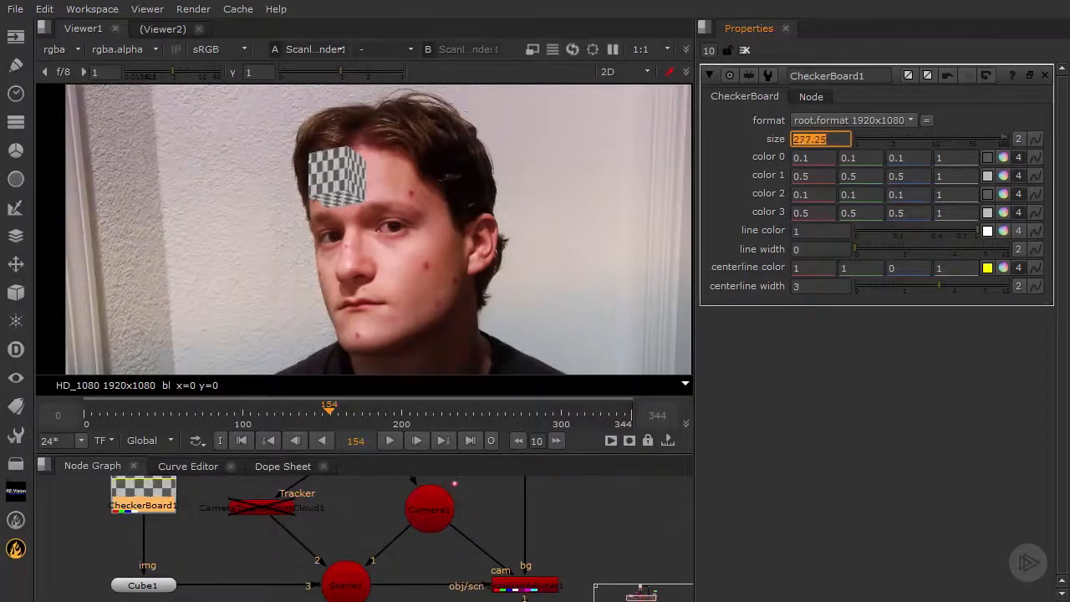
click(588, 516)
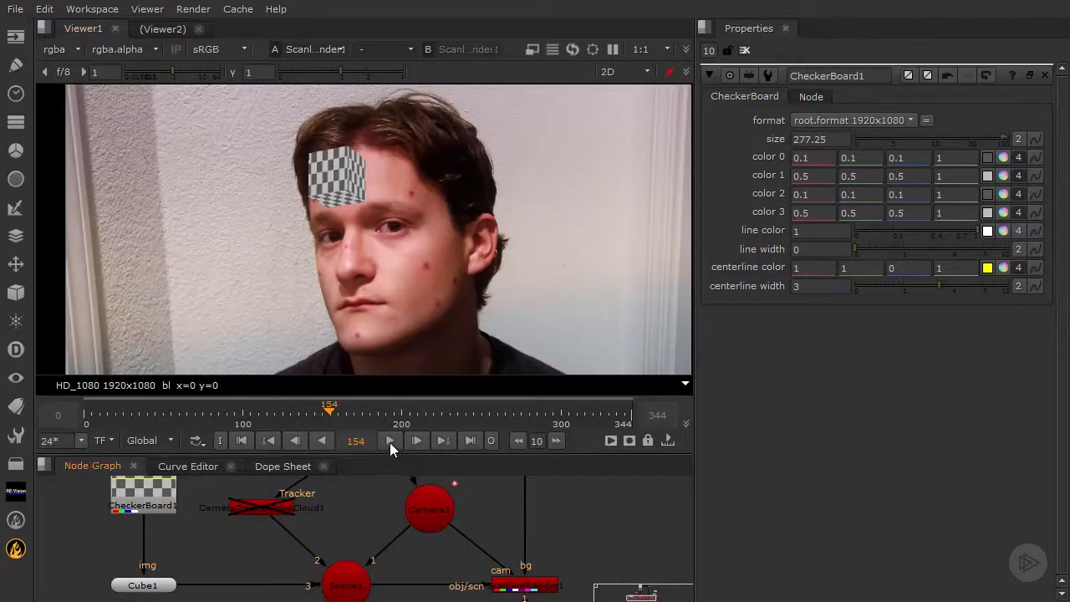
click(390, 442)
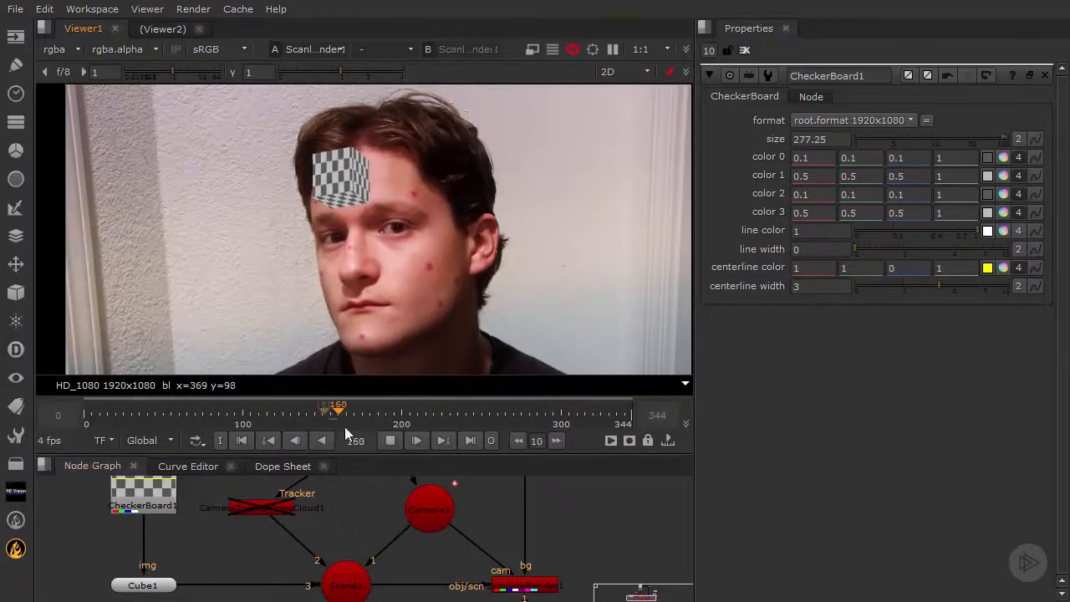